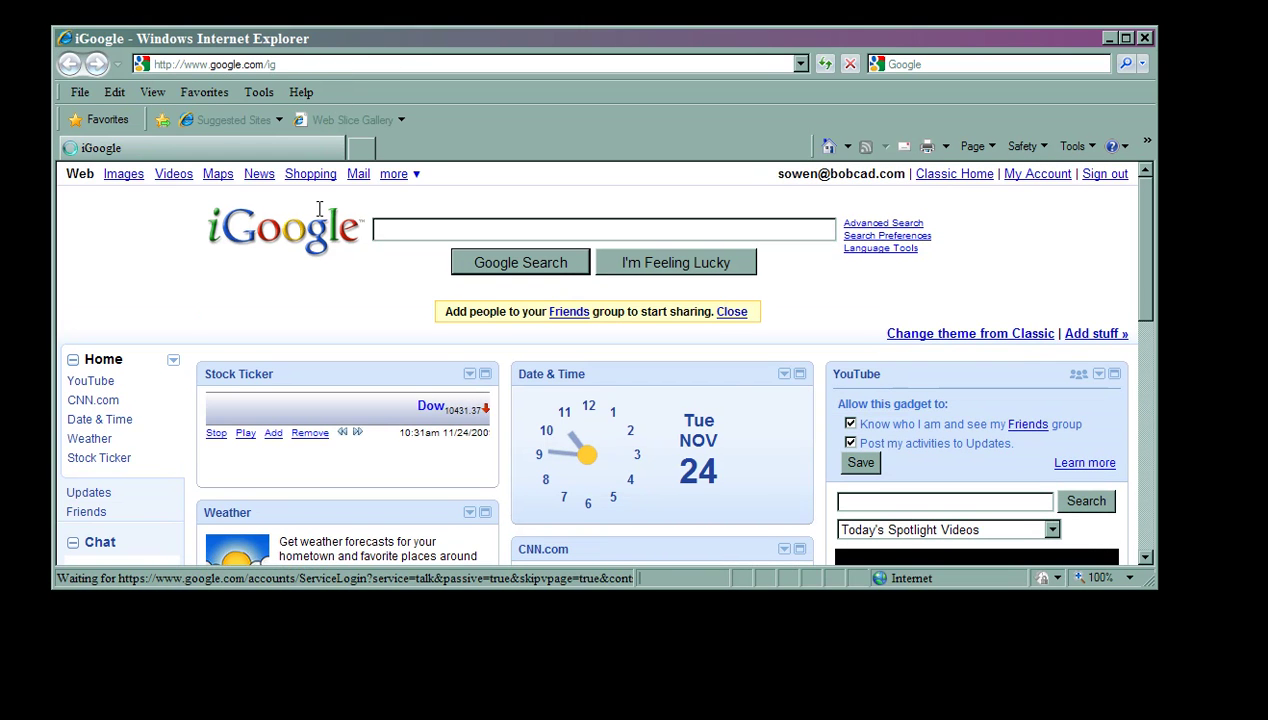
Step: Go to the bobcadsupport.com website
left_click(312, 64)
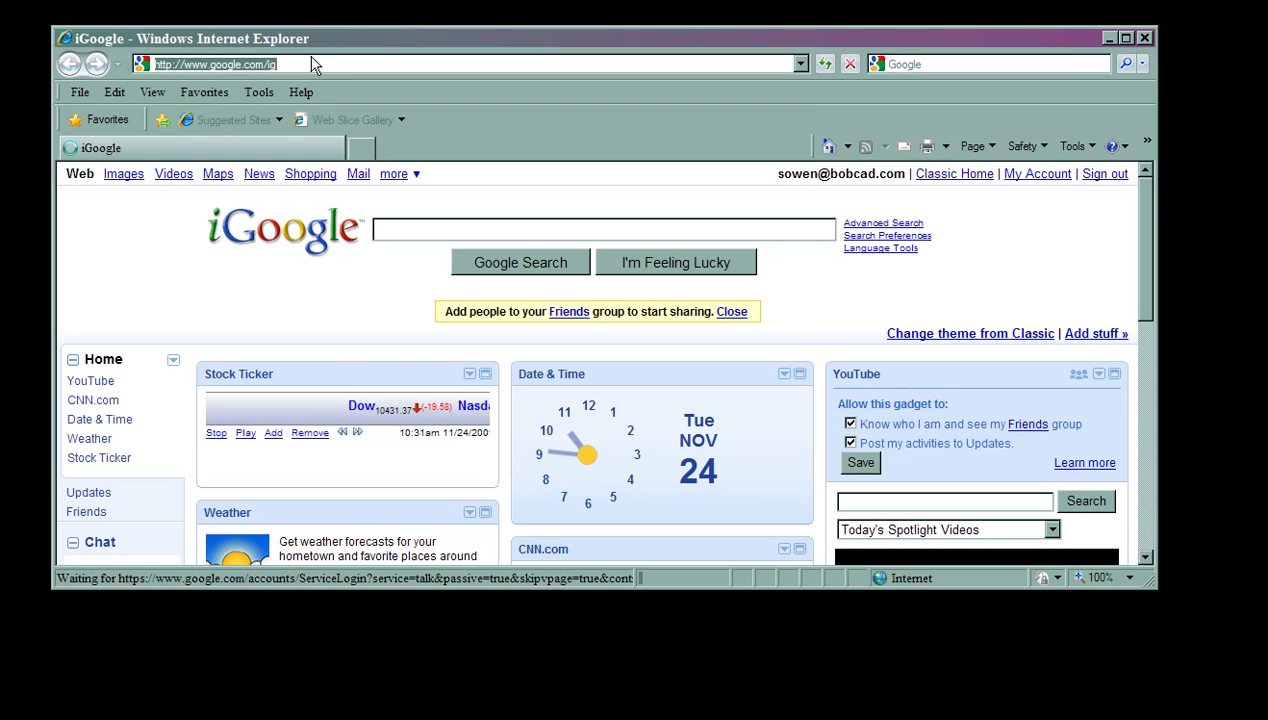
type("bobca")
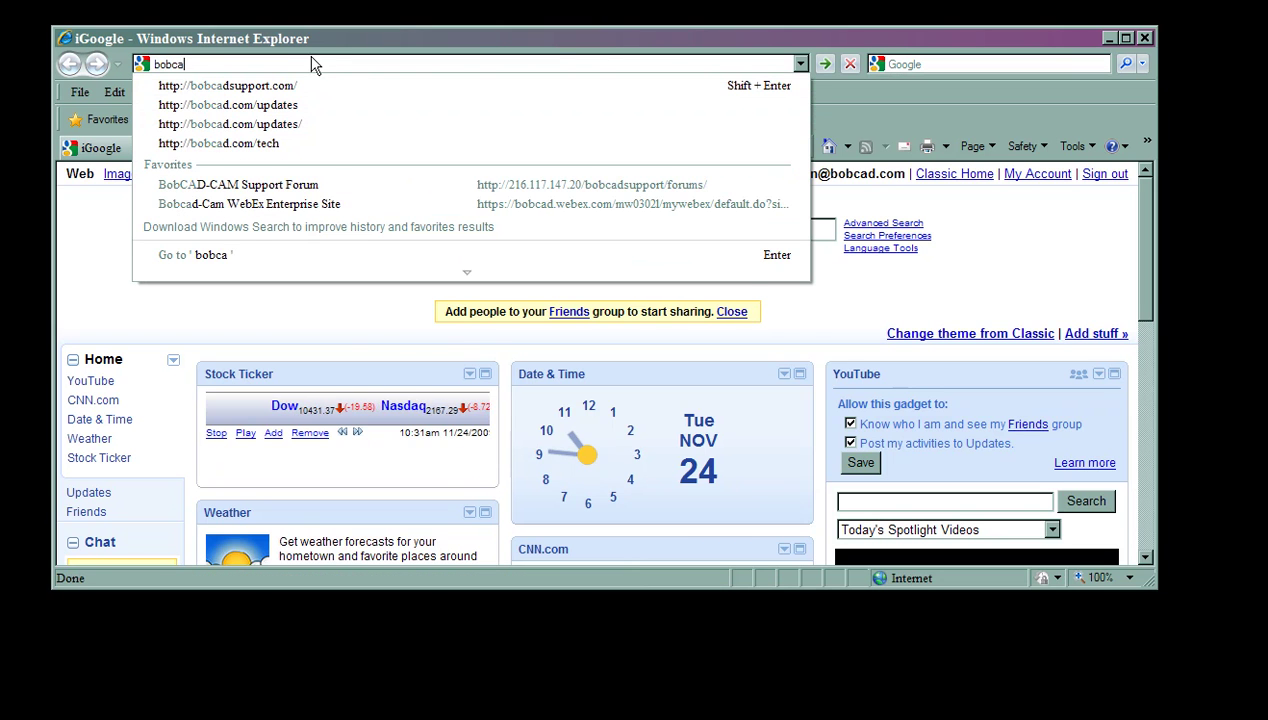
type("dsupport.com")
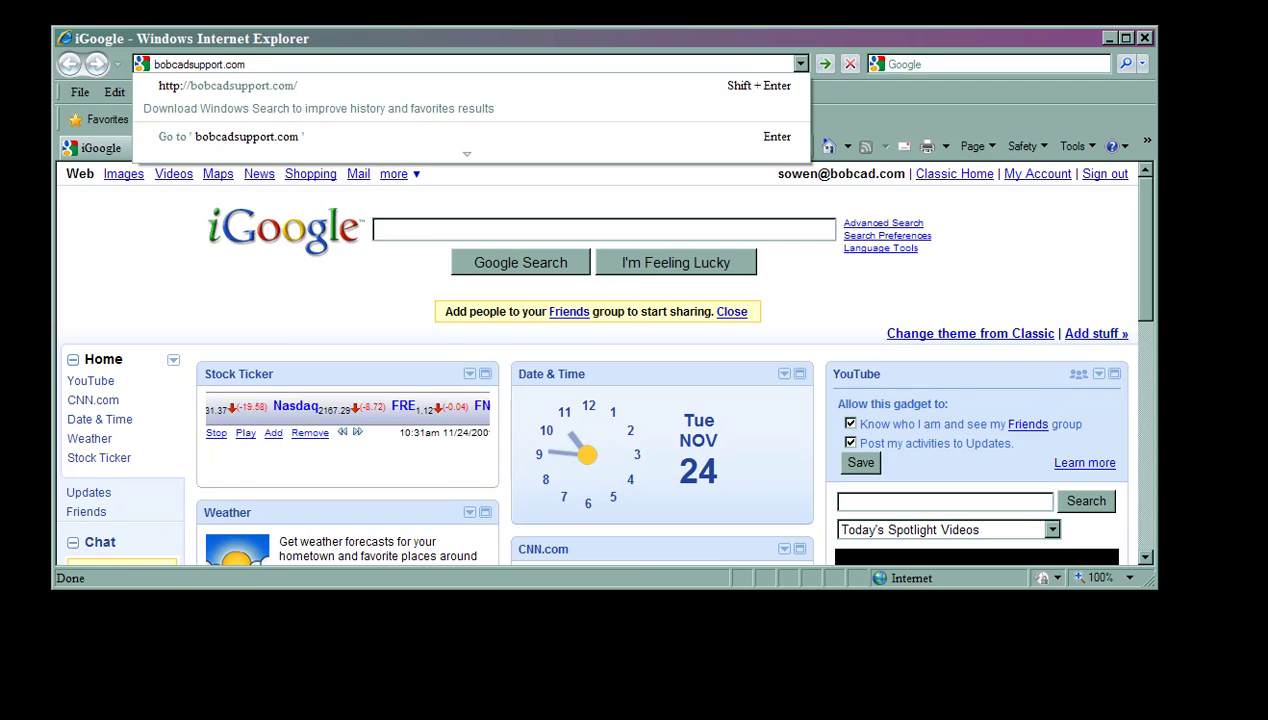
key("shift+Return")
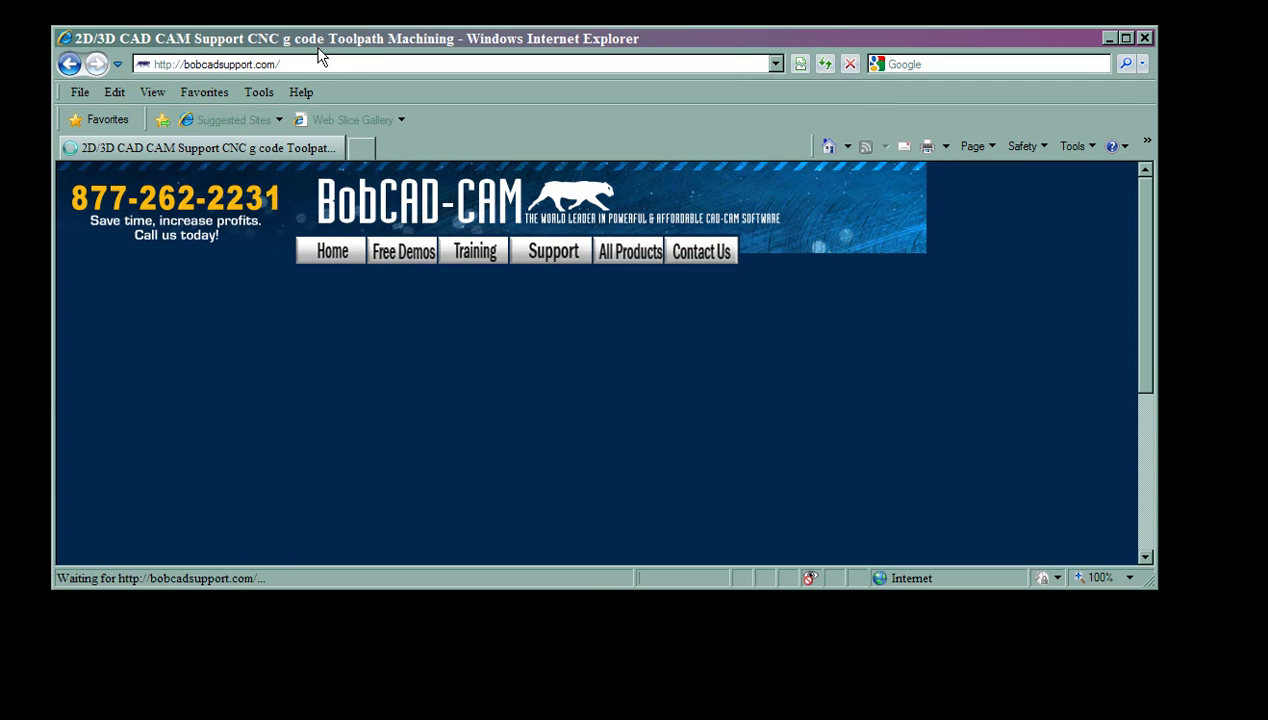
Step: Show the Post Processors downloads, enlarge the window, and open the V18–V21 post page
scroll(1084, 258, "down", 3)
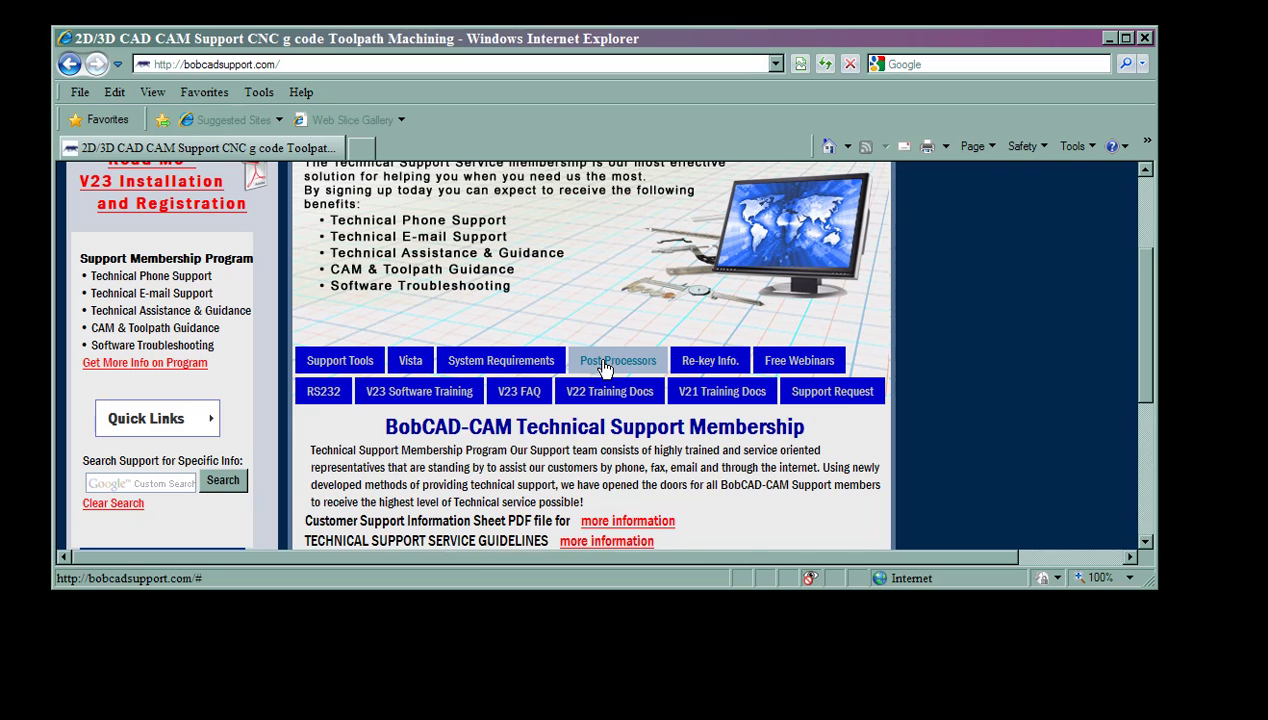
left_click(604, 369)
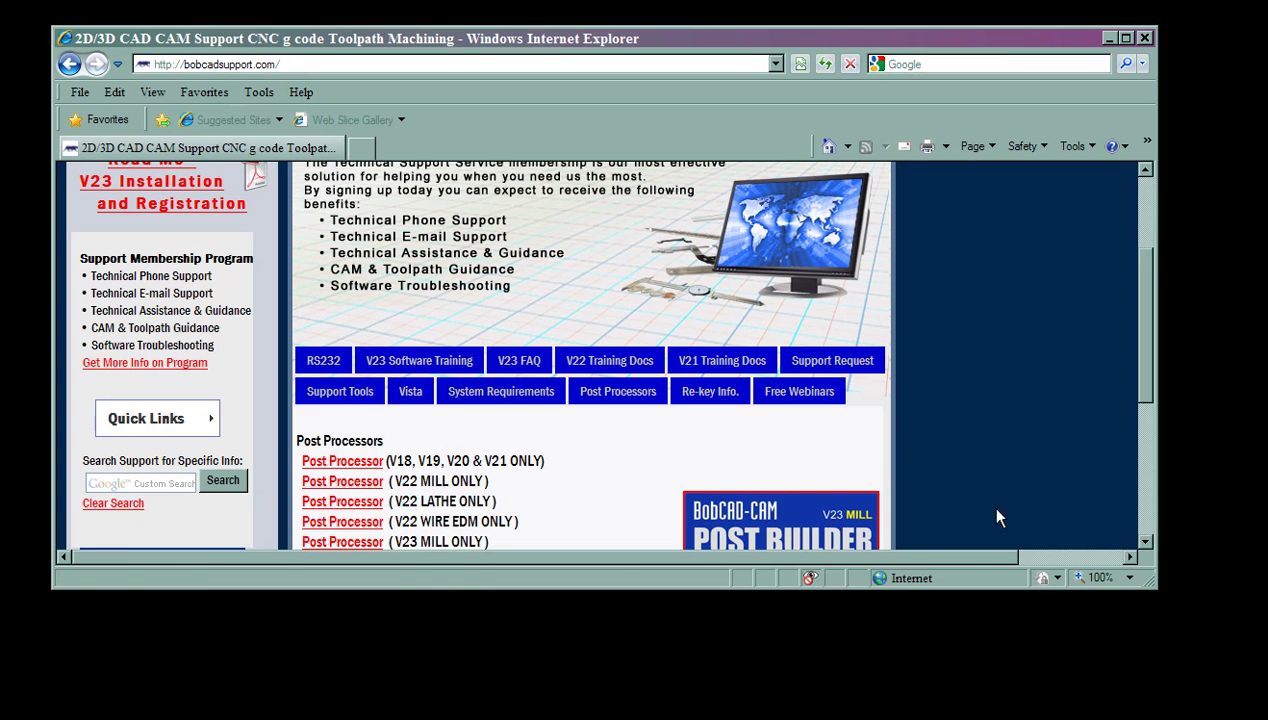
left_click_drag(1152, 586, 1232, 706)
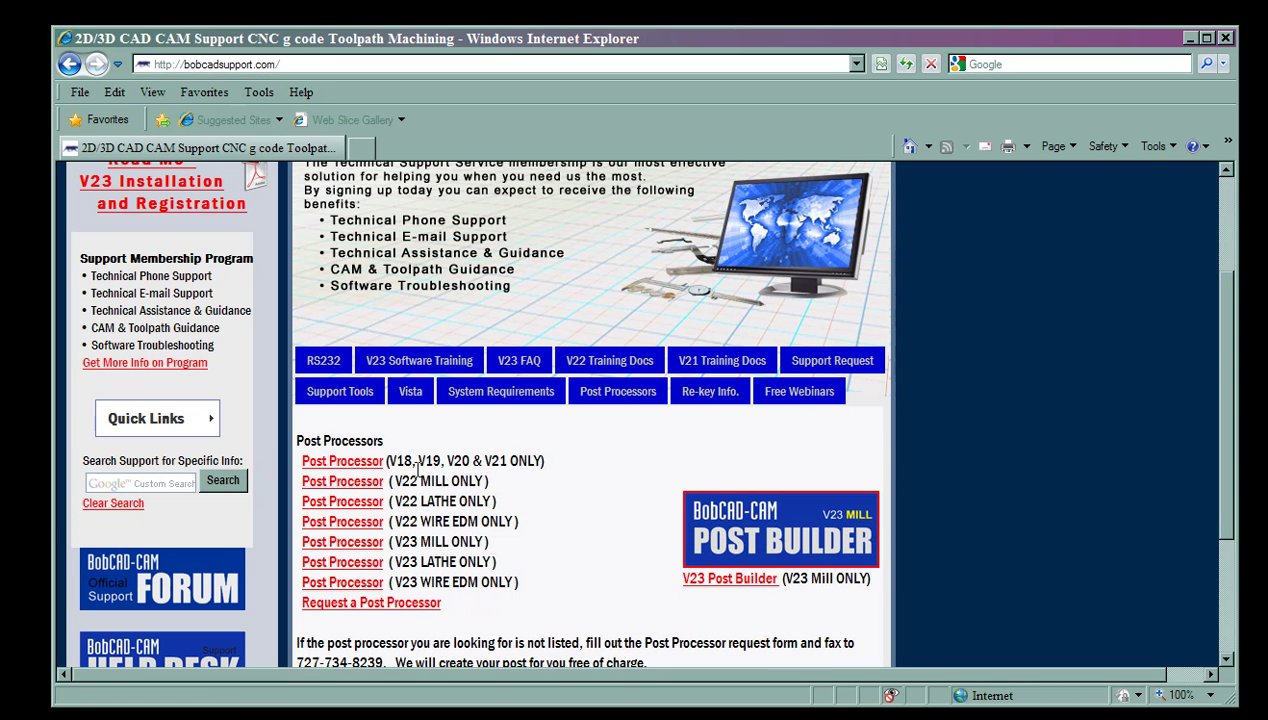
left_click(322, 460)
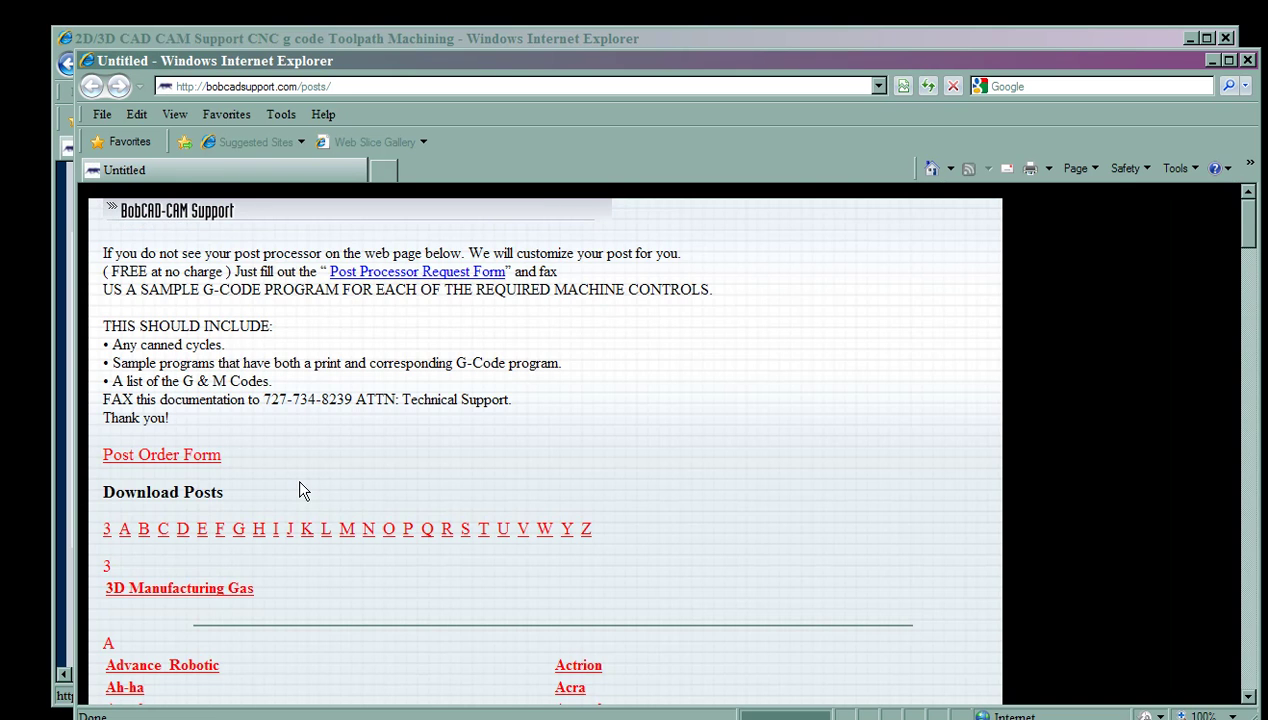
scroll(390, 600, "down", 5)
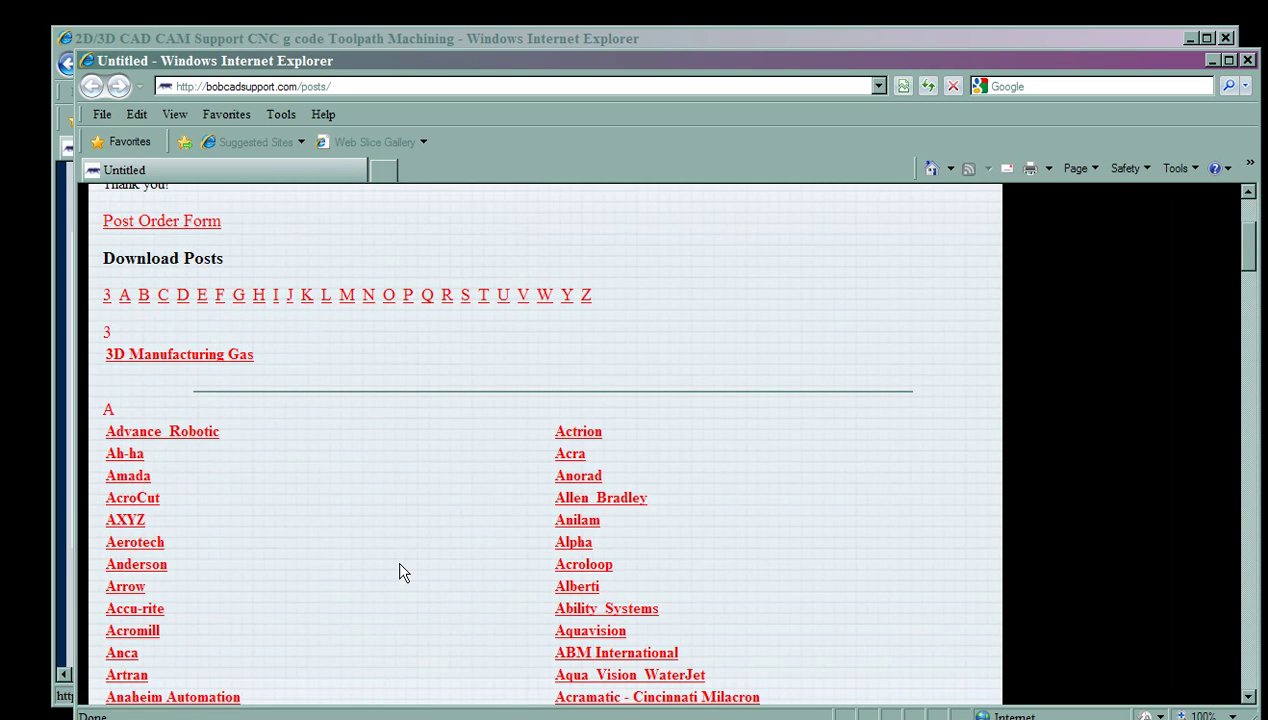
scroll(464, 280, "up", 5)
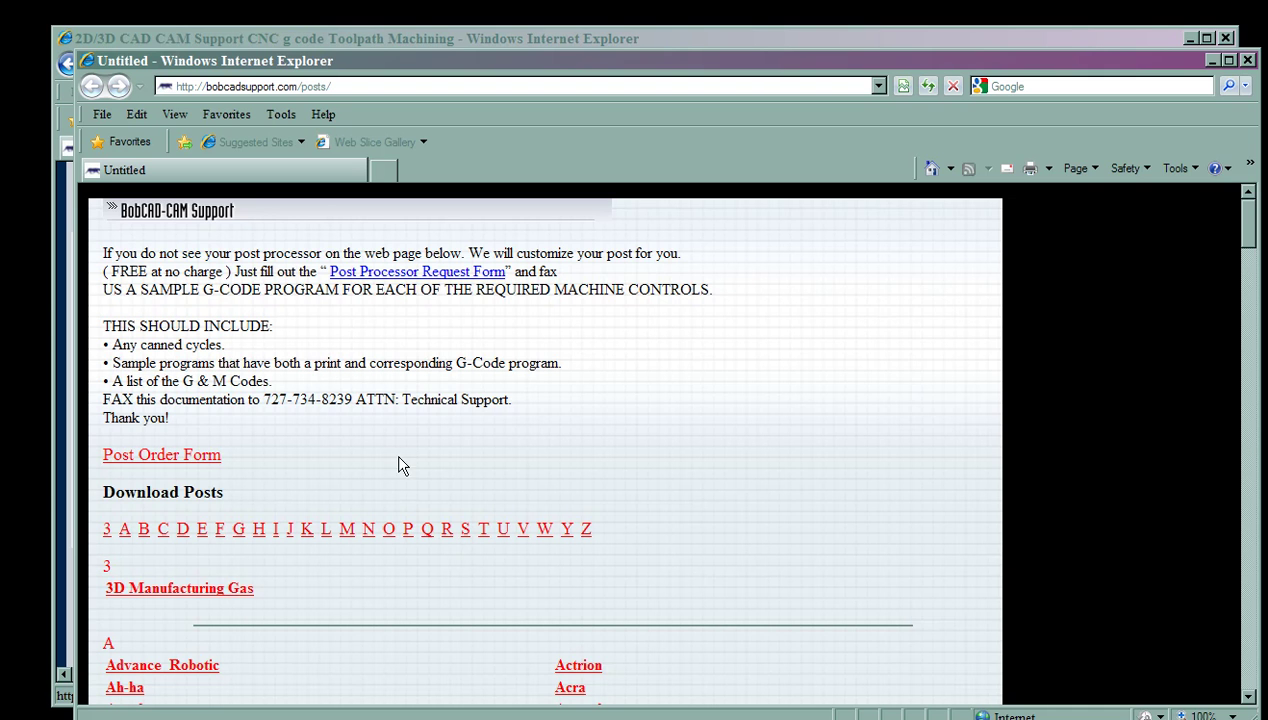
left_click(220, 530)
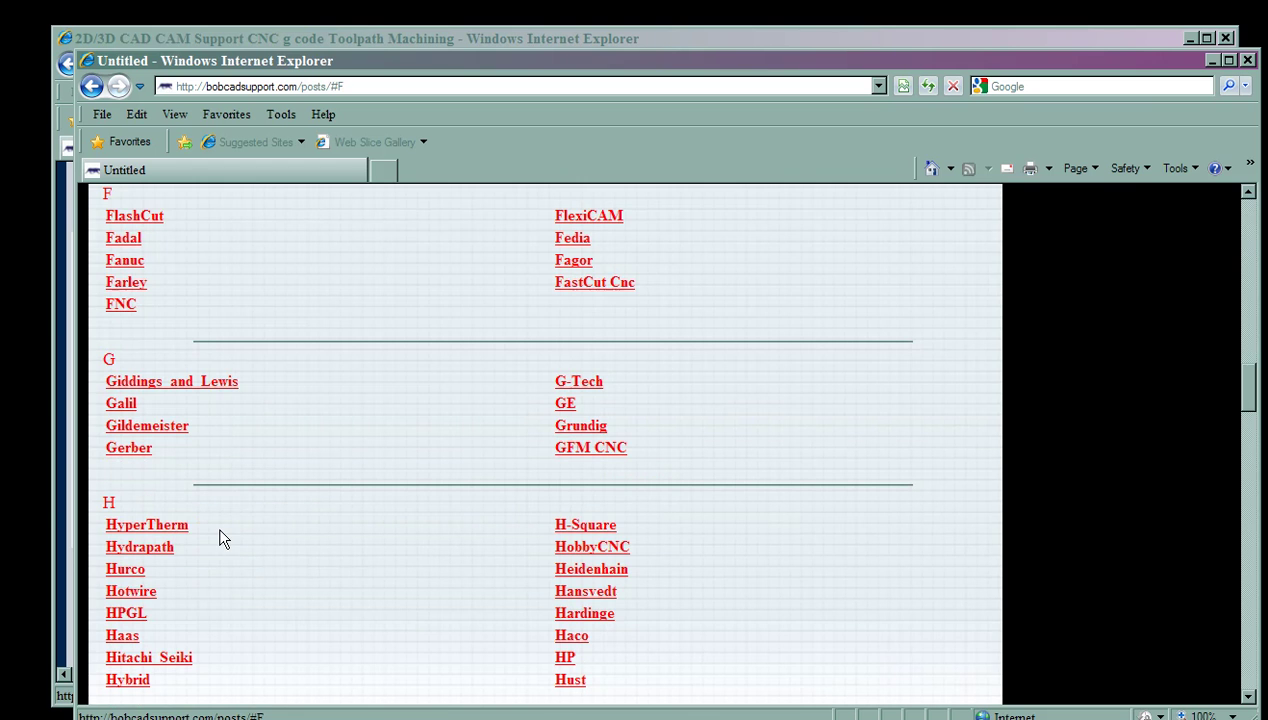
left_click(125, 262)
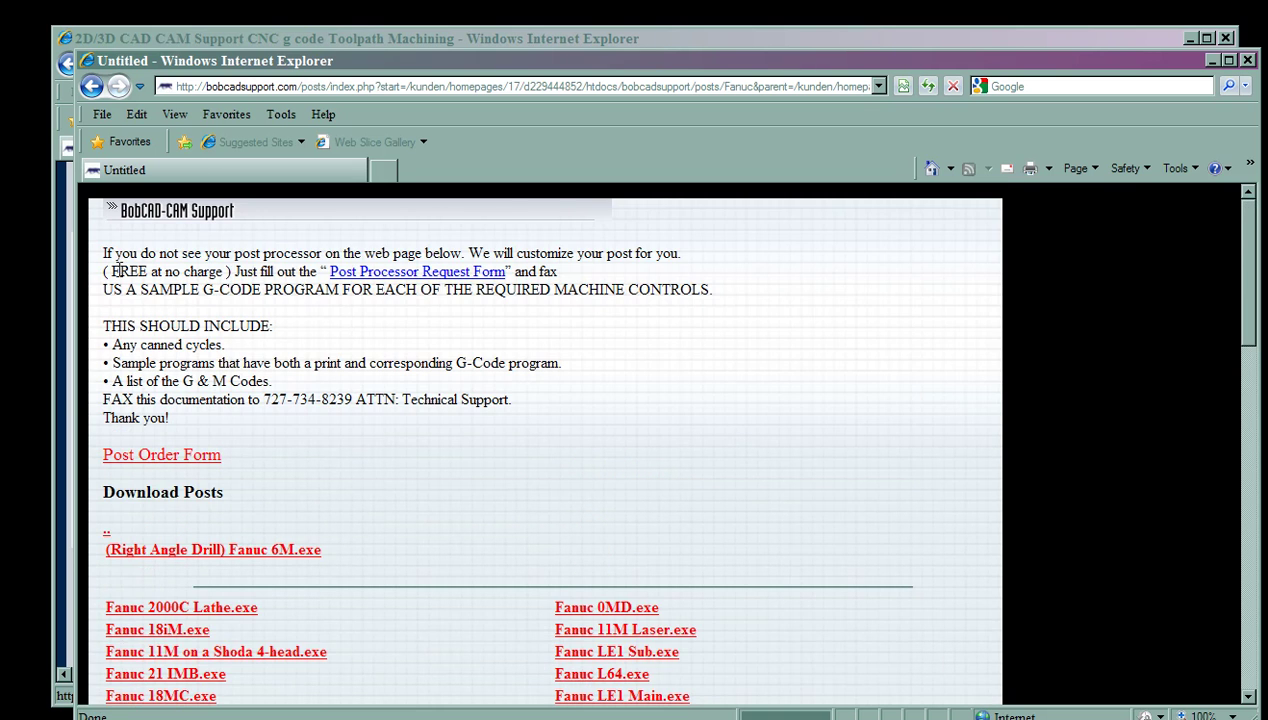
scroll(516, 437, "down", 3)
scroll(516, 437, "down", 5)
scroll(444, 425, "down", 15)
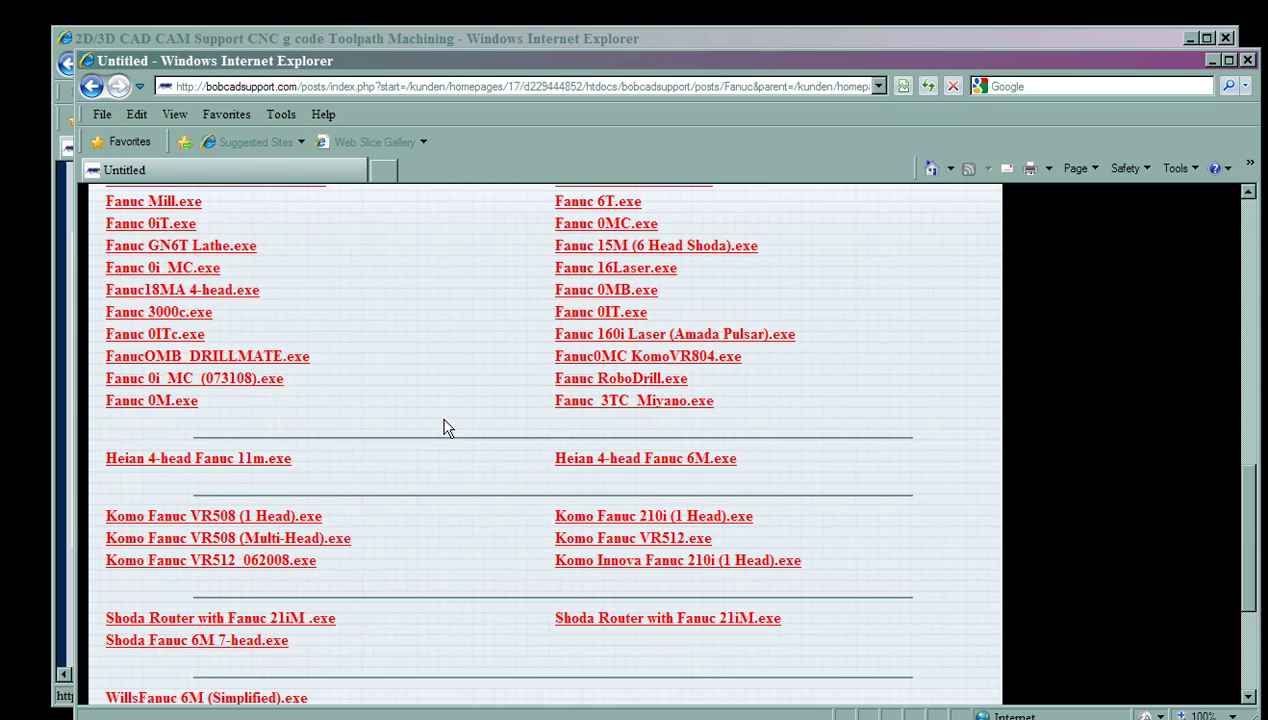
left_click(91, 87)
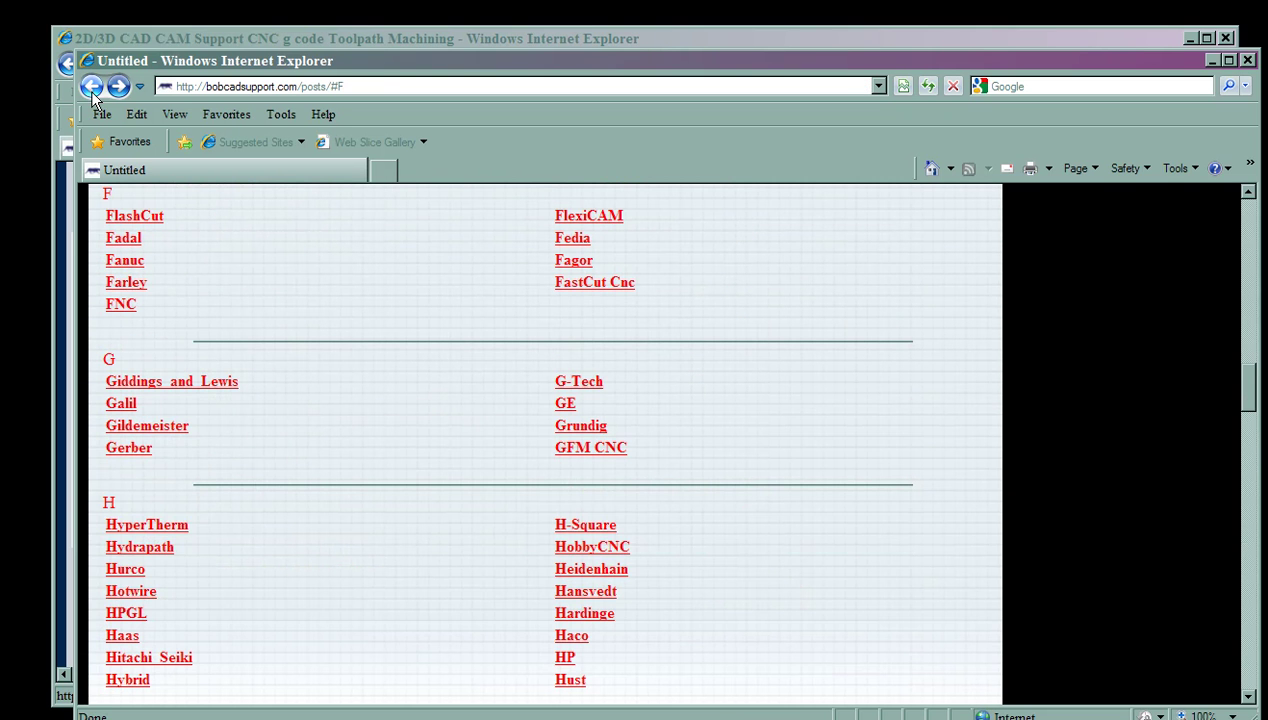
scroll(421, 474, "up", 15)
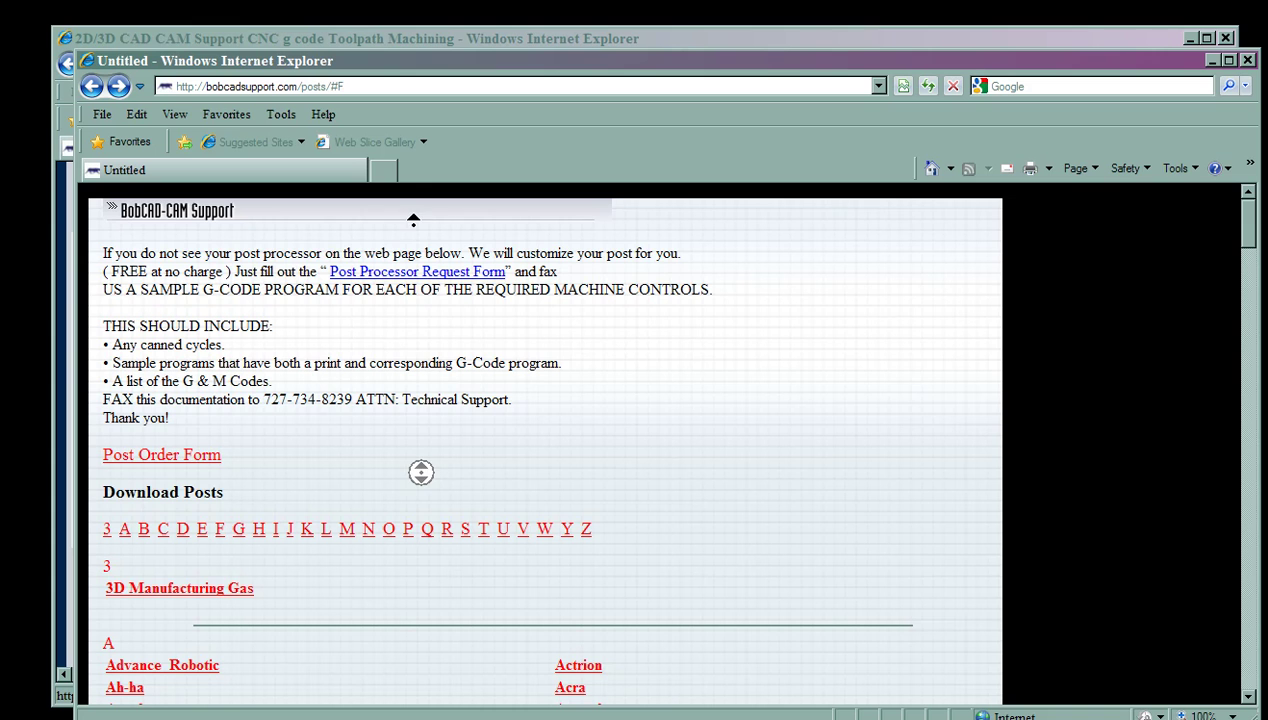
left_click(545, 530)
left_click(576, 219)
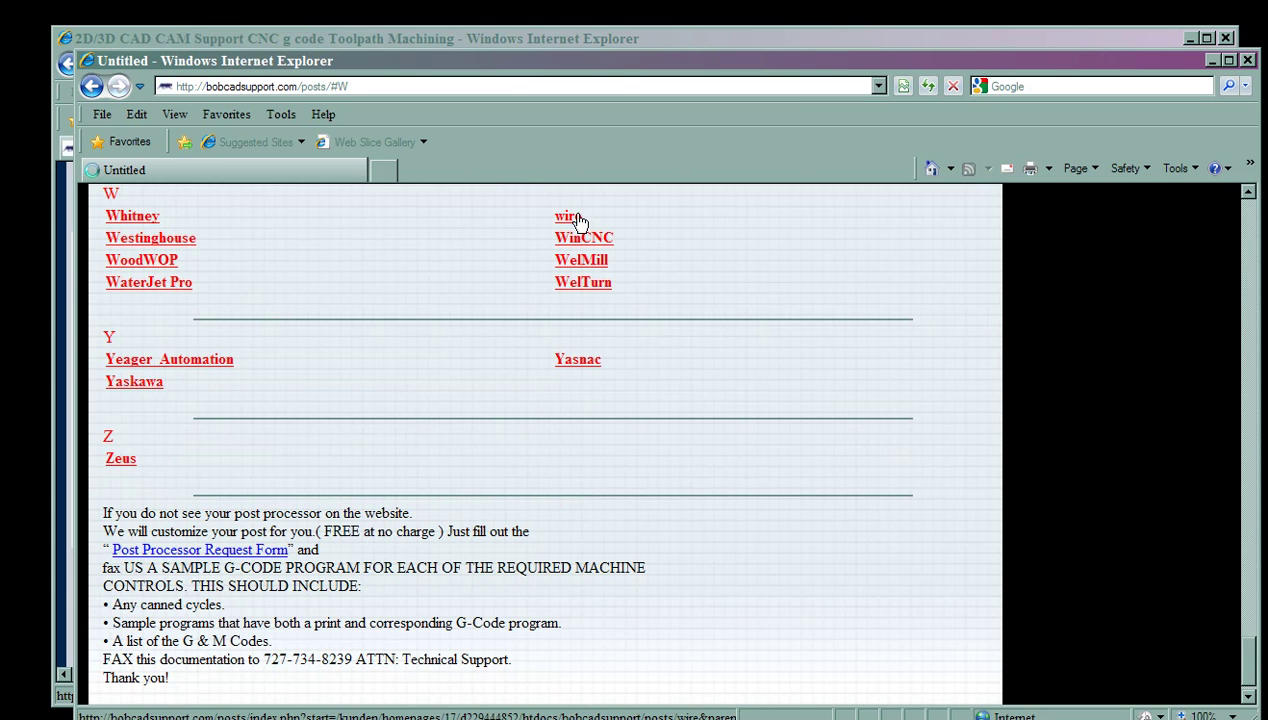
scroll(399, 435, "down", 7)
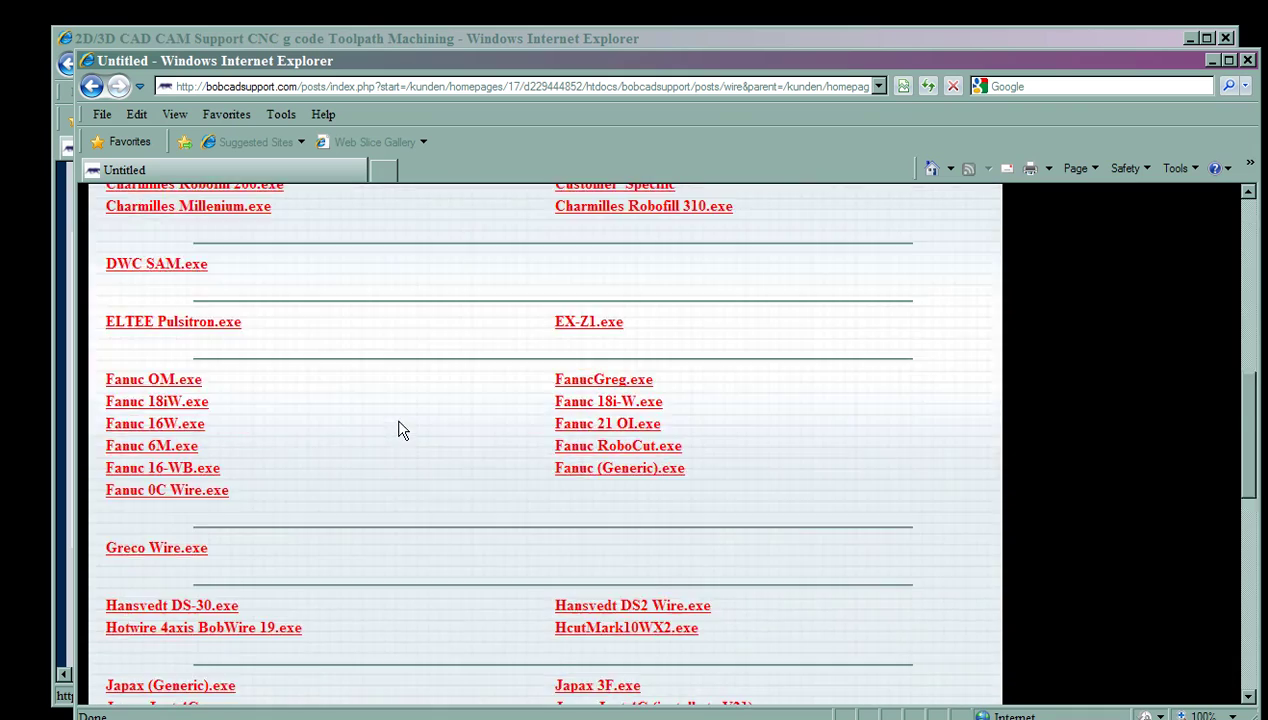
scroll(402, 428, "down", 8)
scroll(430, 437, "up", 11)
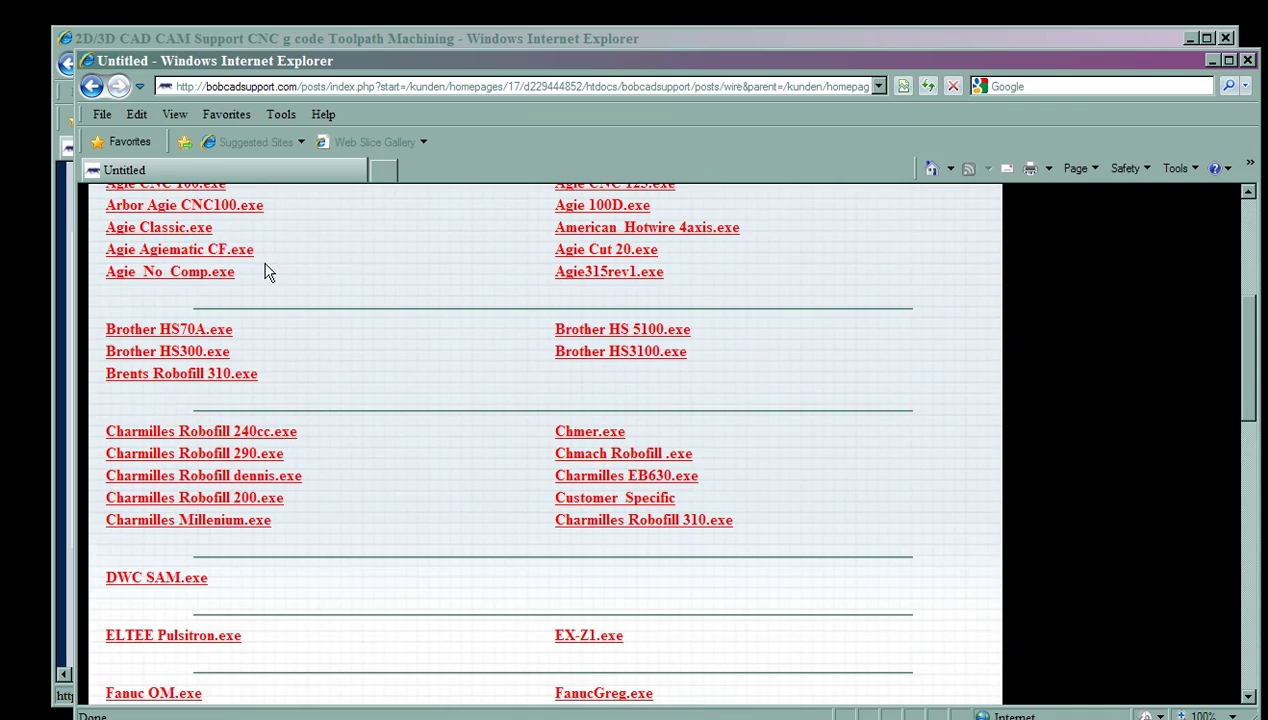
key("BackSpace")
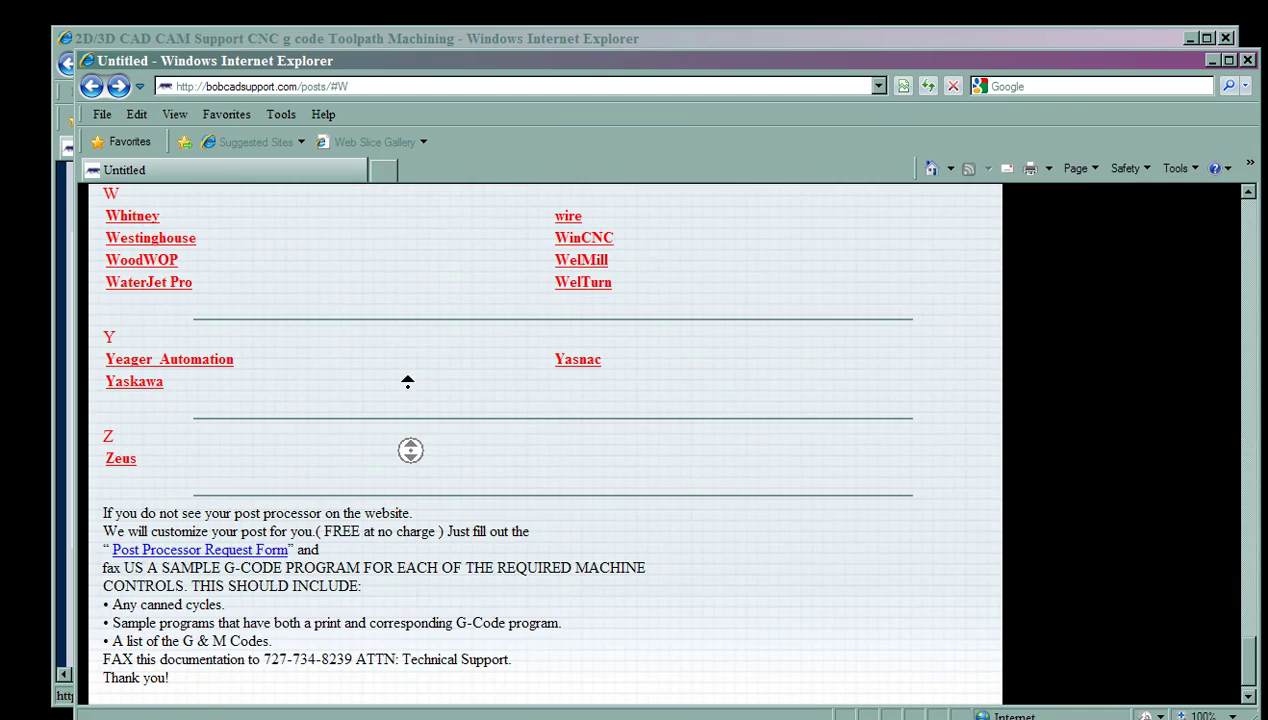
scroll(407, 381, "up", 20)
left_click(395, 474)
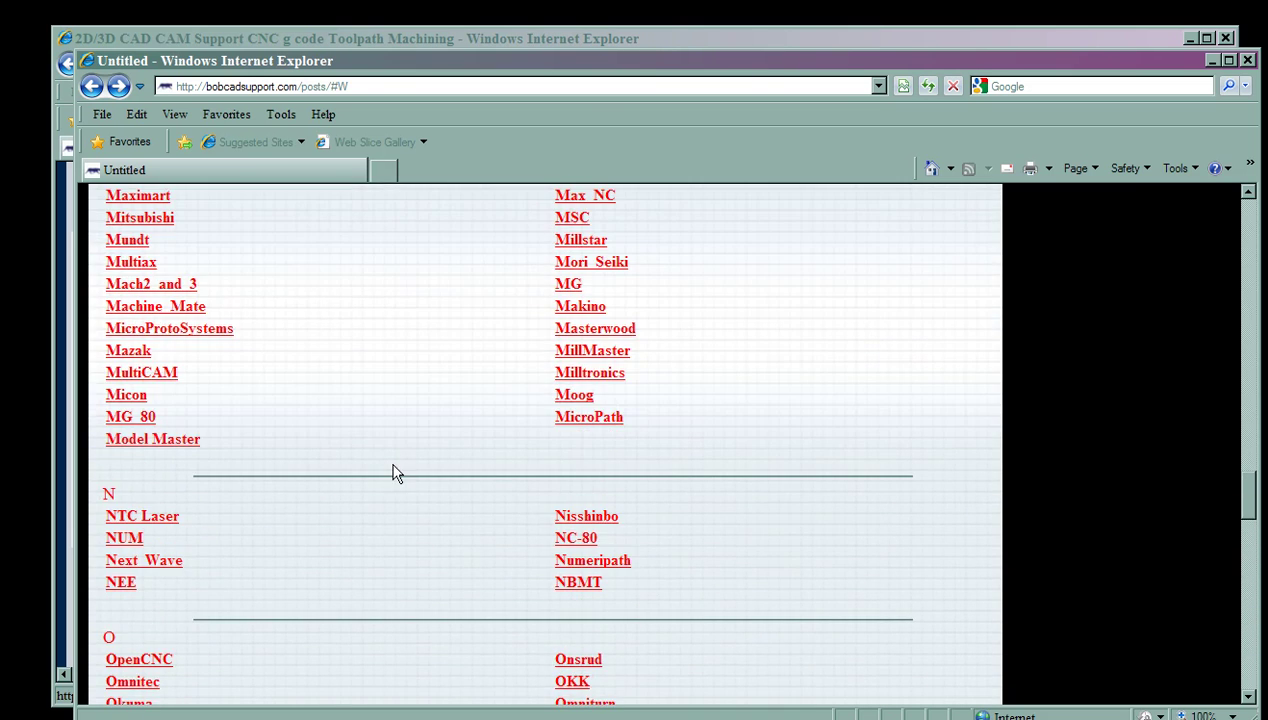
scroll(390, 468, "up", 20)
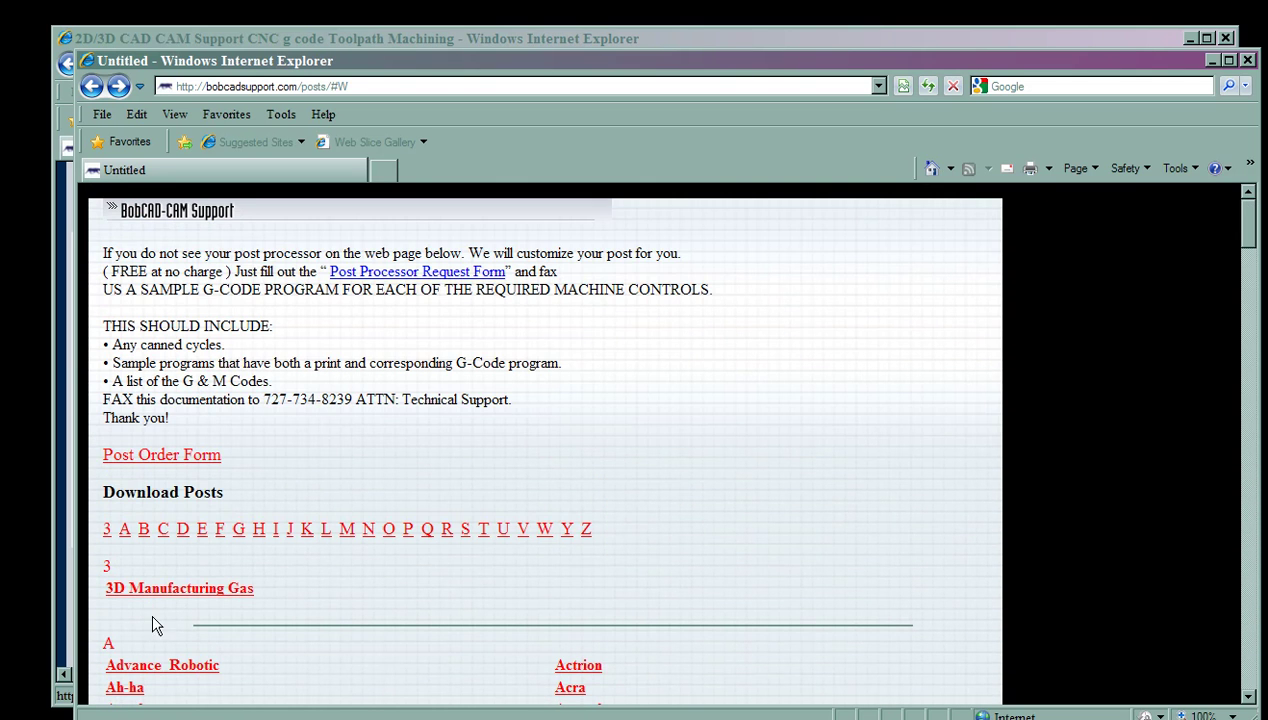
Step: Find Fanuc 5M among the F-listed Fanuc posts and start its download
left_click(221, 530)
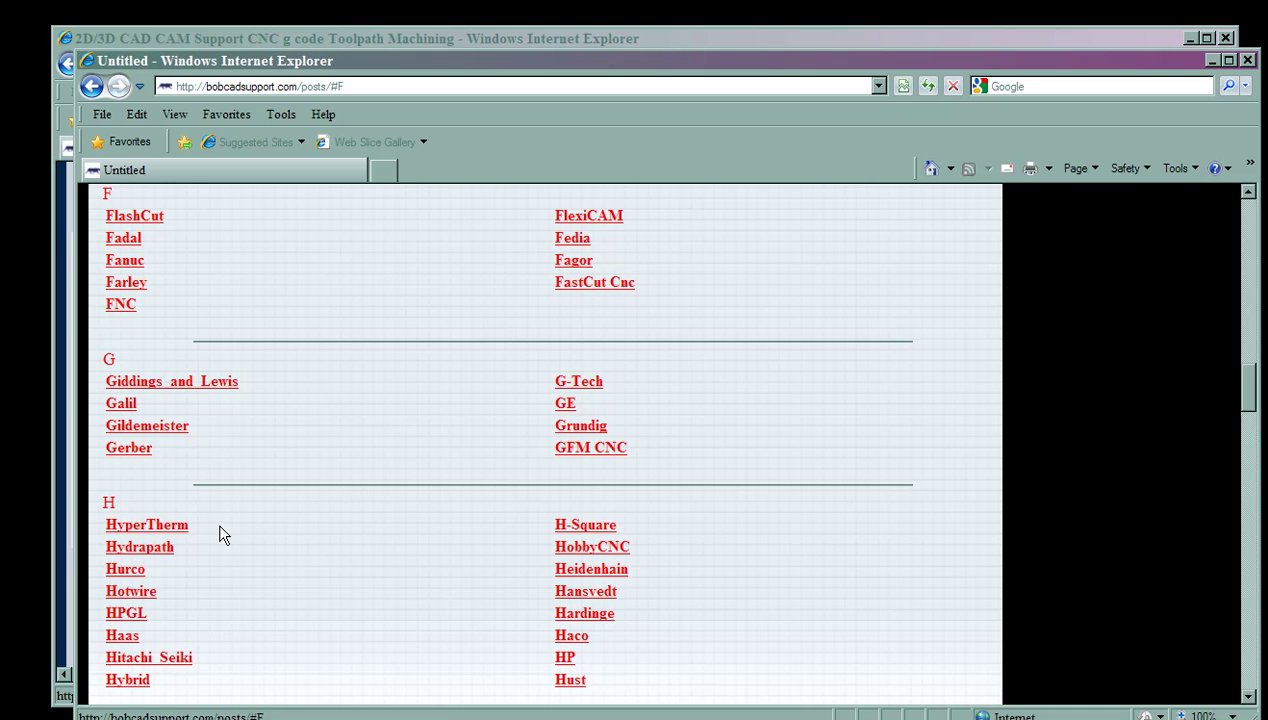
left_click(125, 262)
scroll(495, 476, "down", 8)
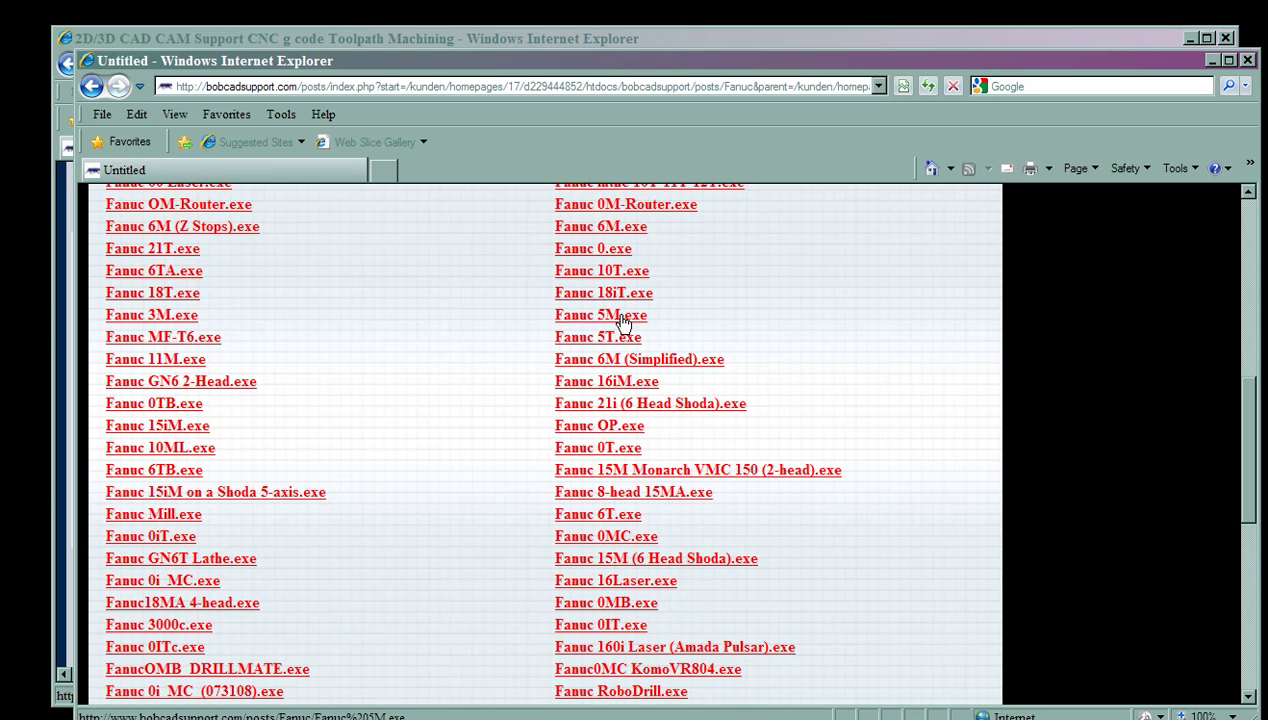
left_click(583, 318)
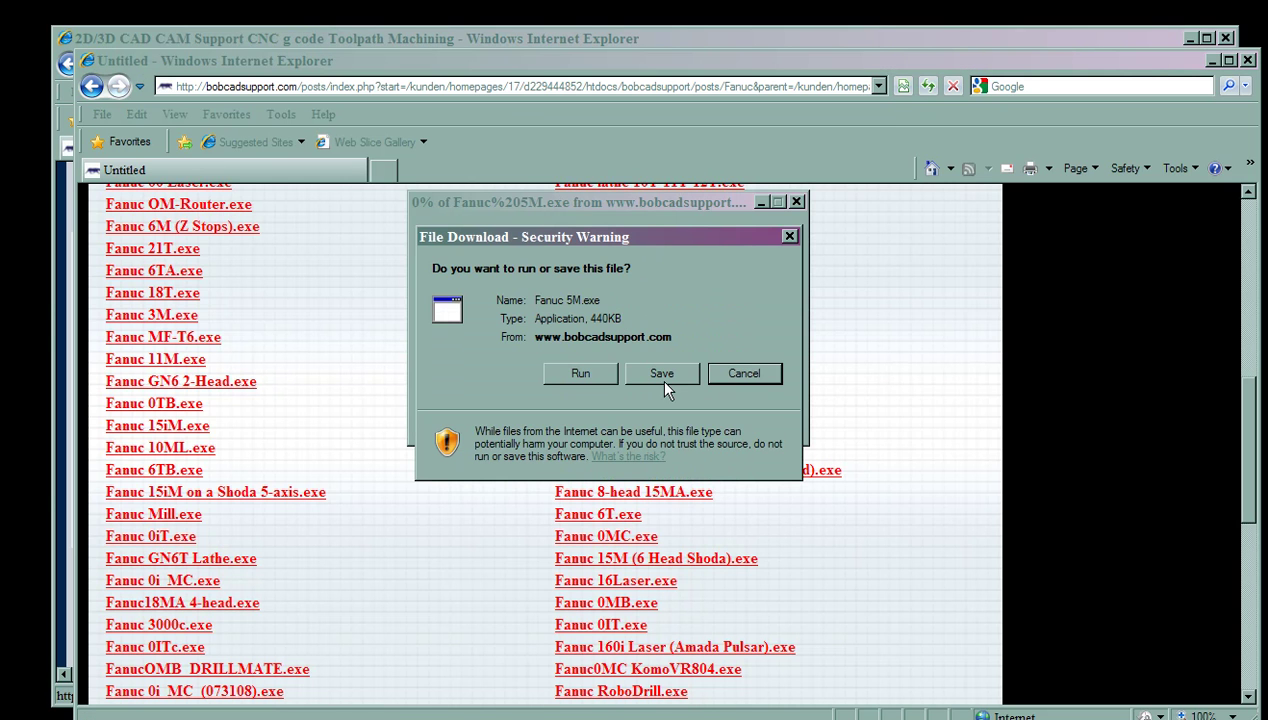
Step: Save Fanuc 5M.exe to the Desktop and dismiss the download-complete notice
left_click(664, 380)
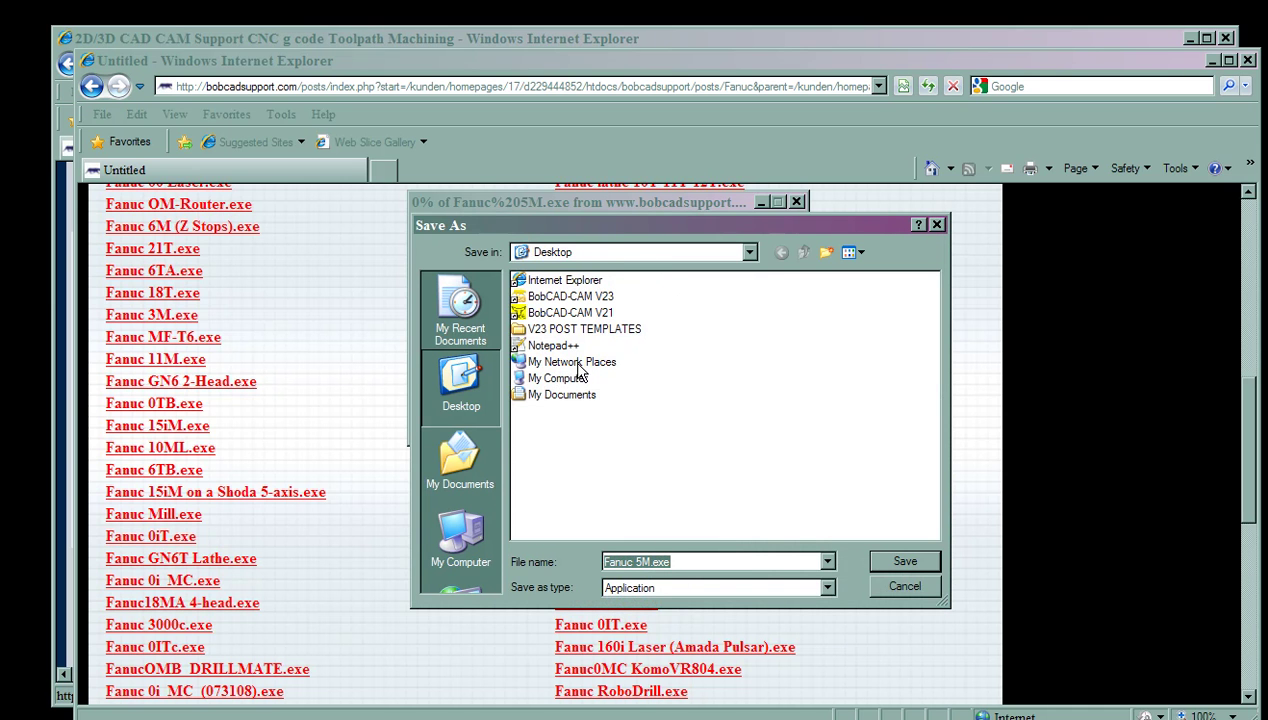
left_click(461, 376)
left_click(896, 561)
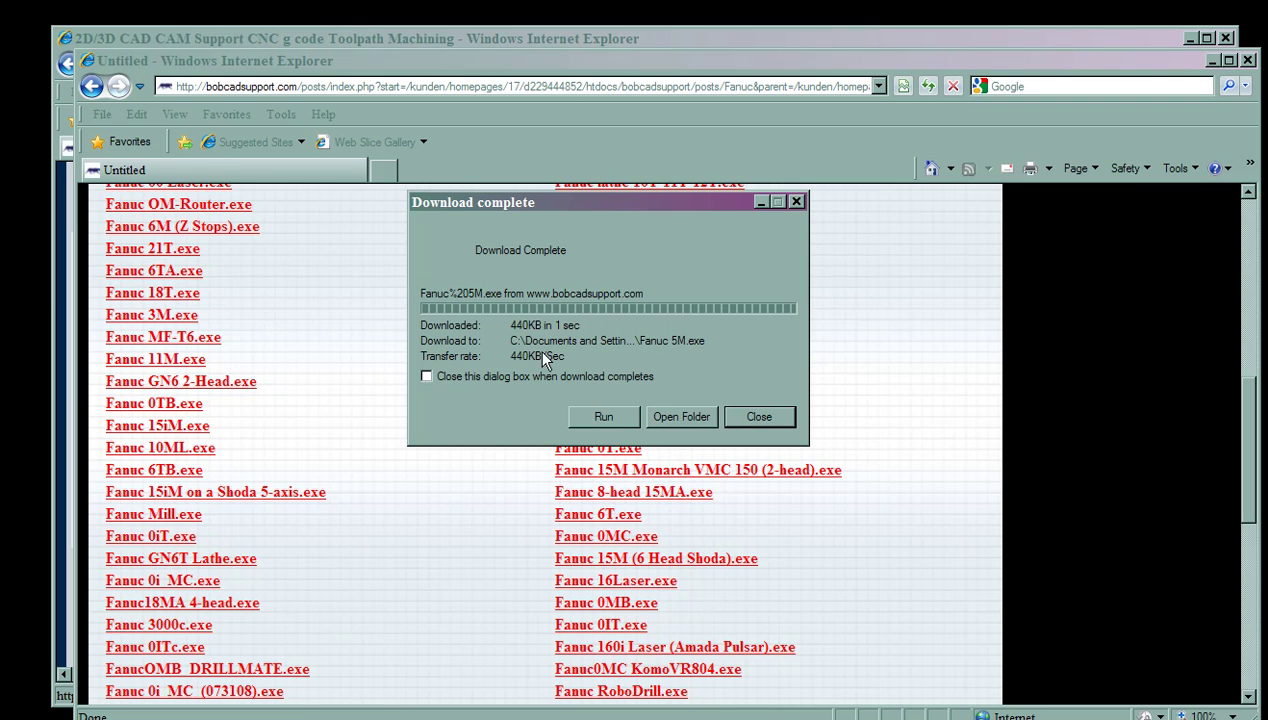
left_click(760, 417)
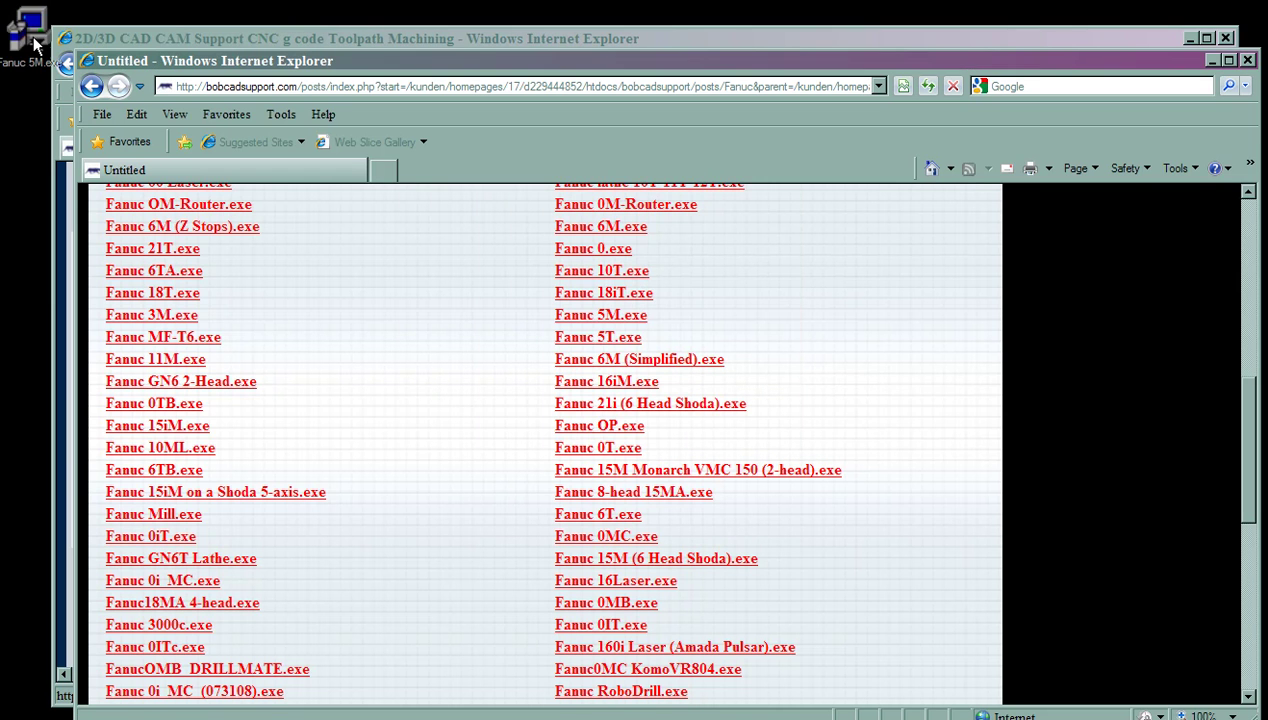
Step: Close both browser windows, place Fanuc 5M.exe beside the BobCAD-CAM V21 icon, and launch it
left_click(1229, 60)
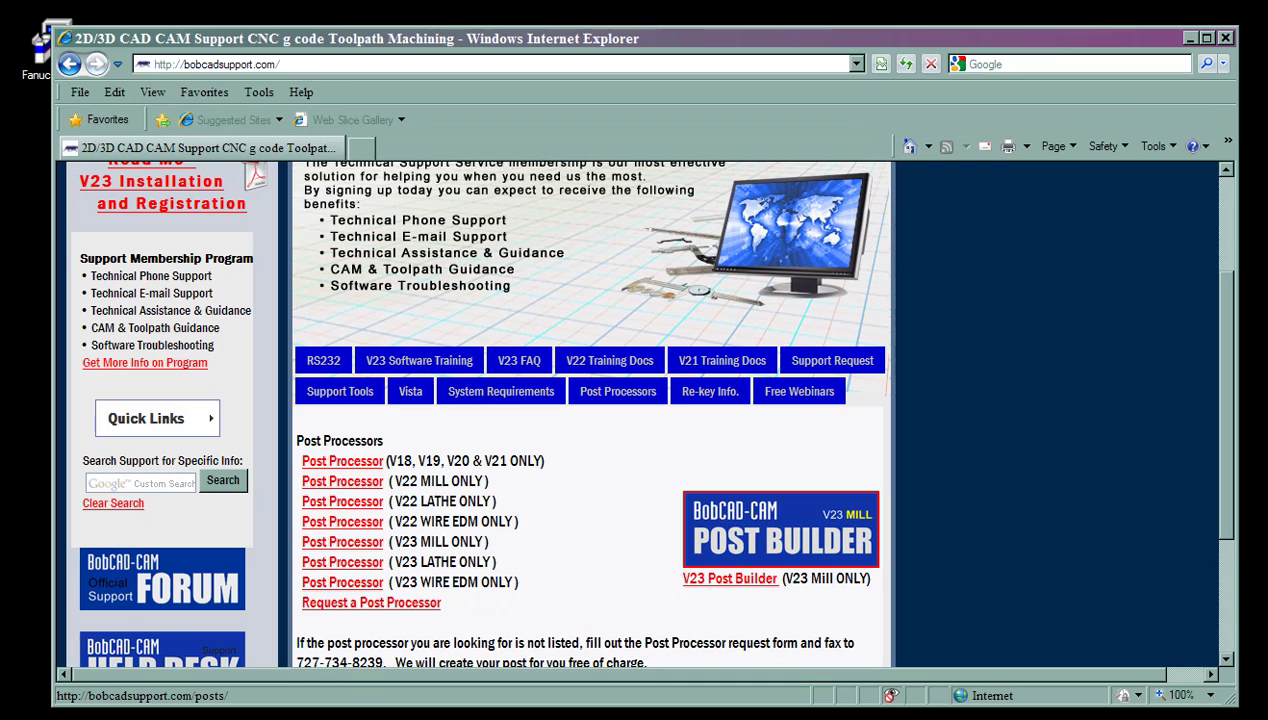
left_click(1220, 38)
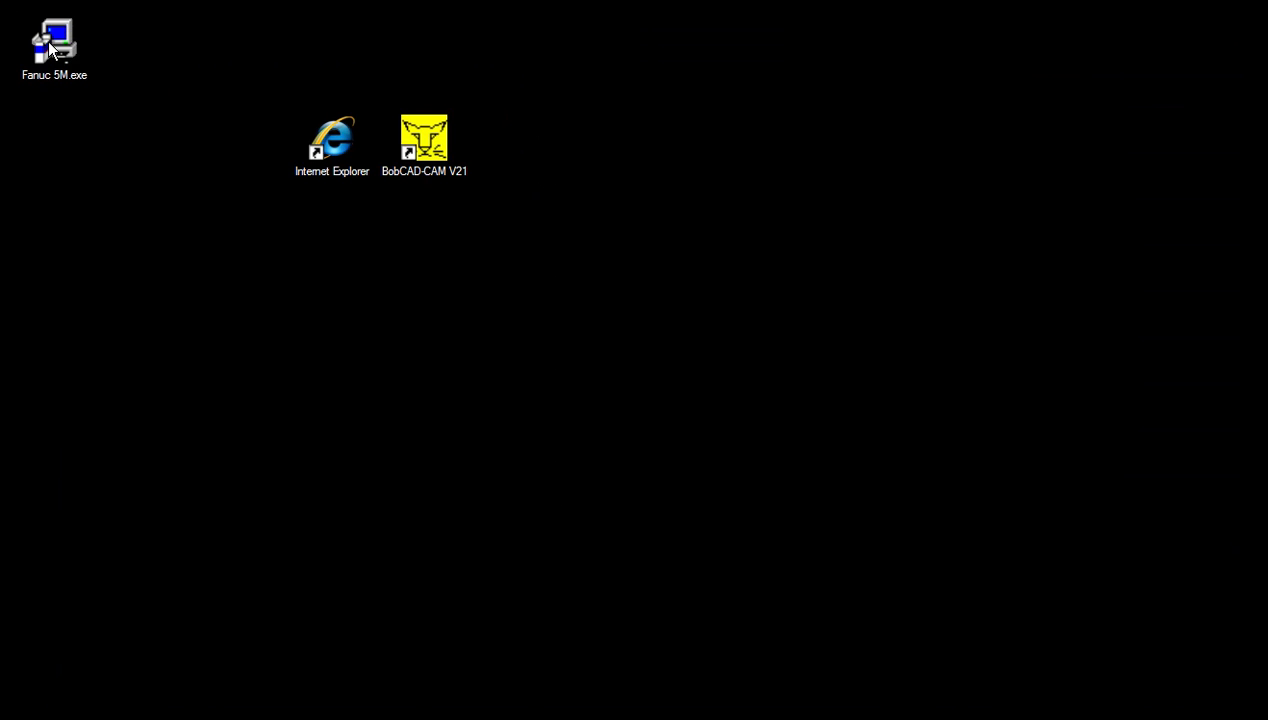
left_click_drag(48, 41, 658, 163)
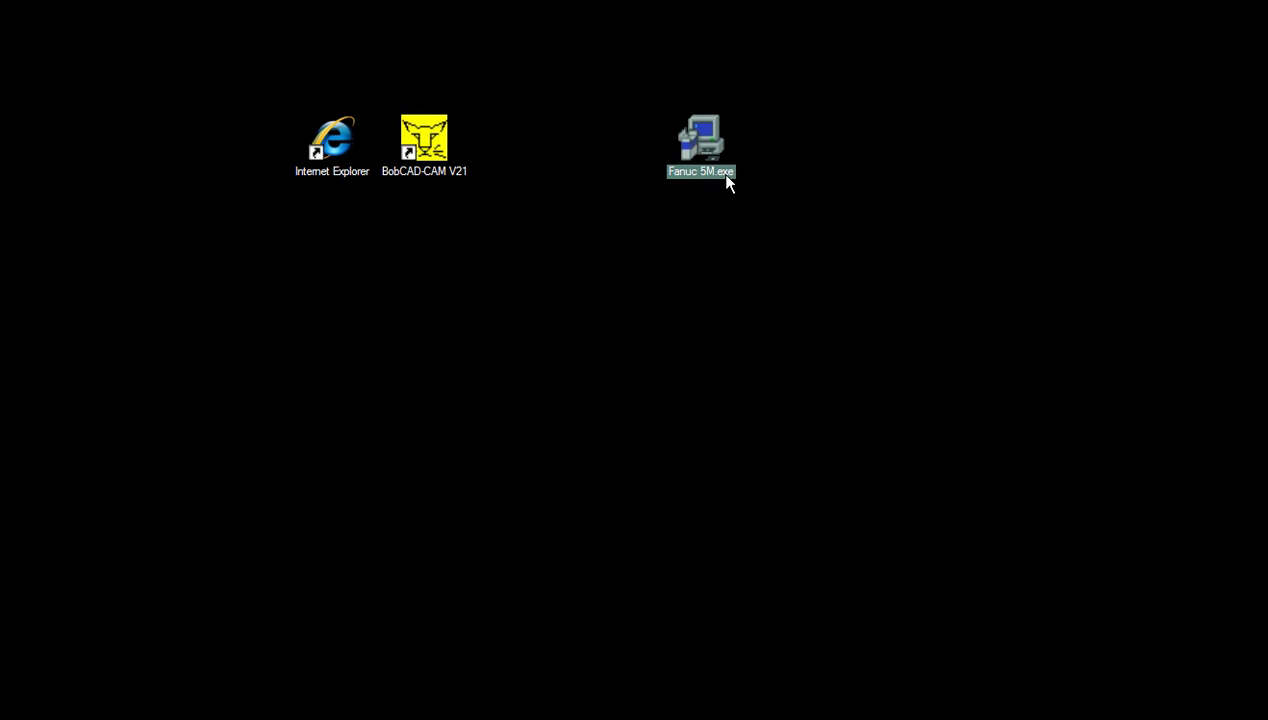
left_click(829, 369)
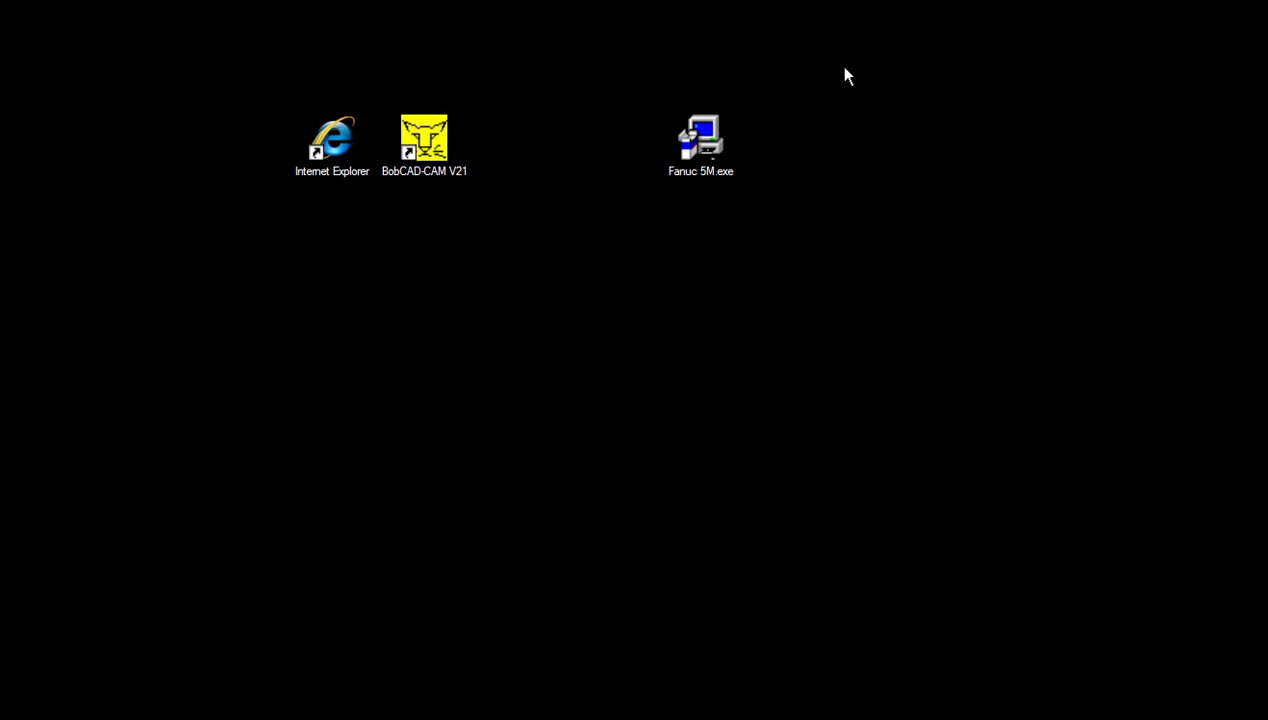
double_click(699, 140)
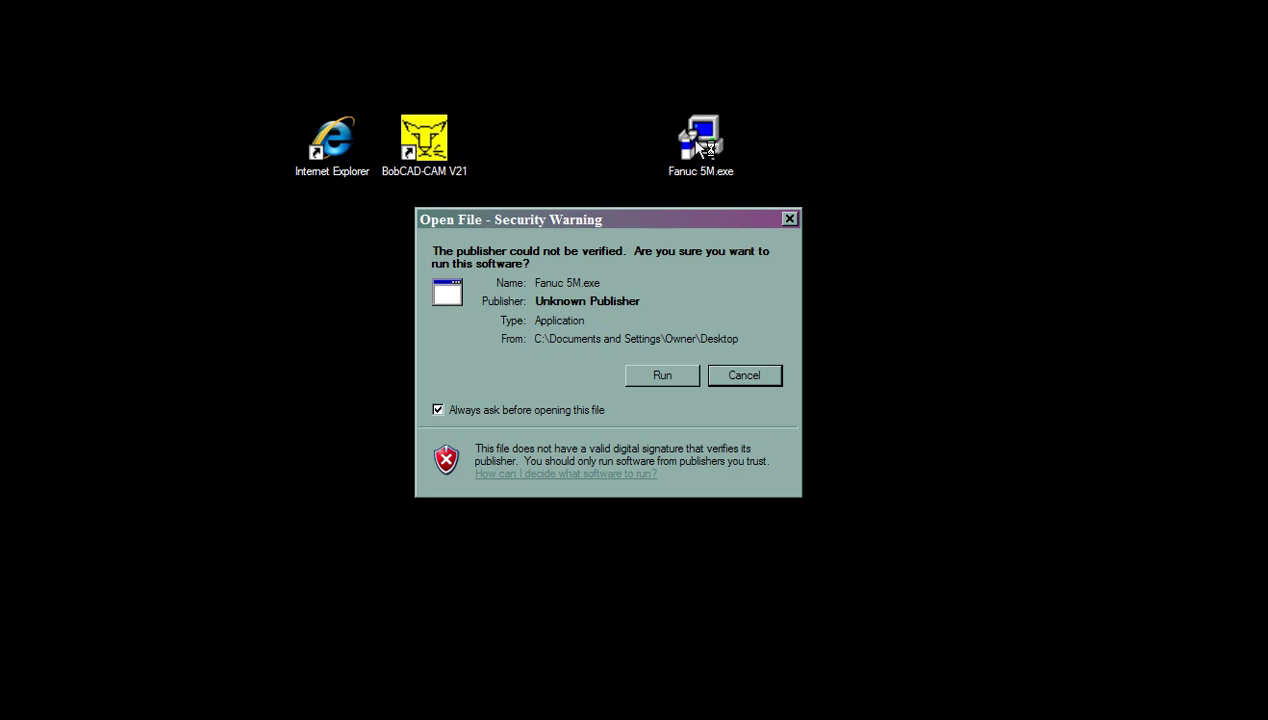
Step: Run the installer and install the Fanuc 5M post to Version 21
left_click(658, 373)
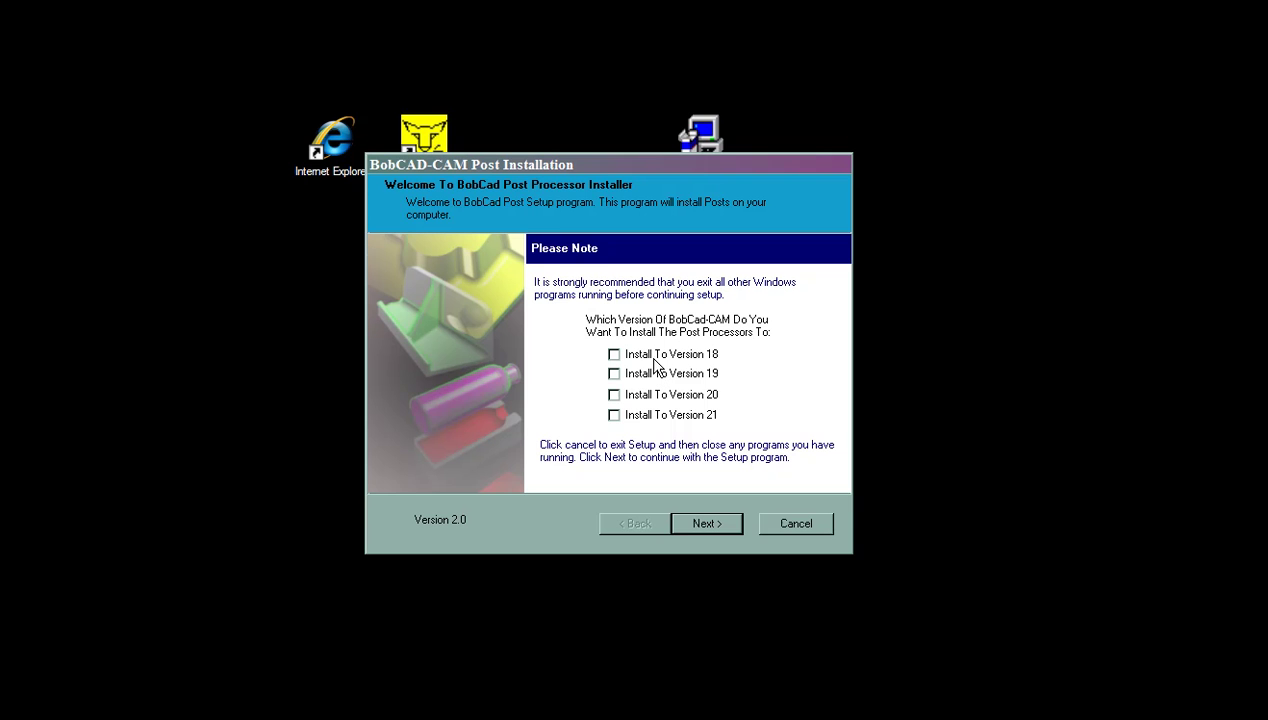
left_click_drag(572, 165, 569, 126)
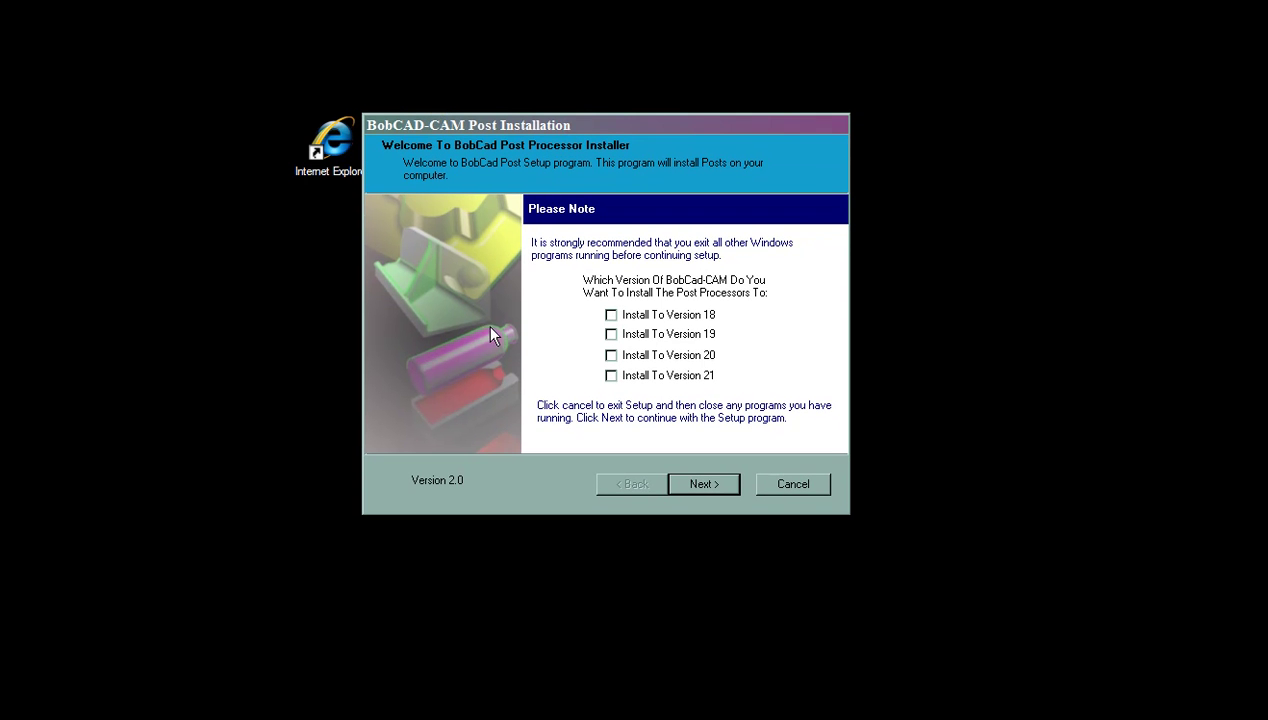
left_click(620, 378)
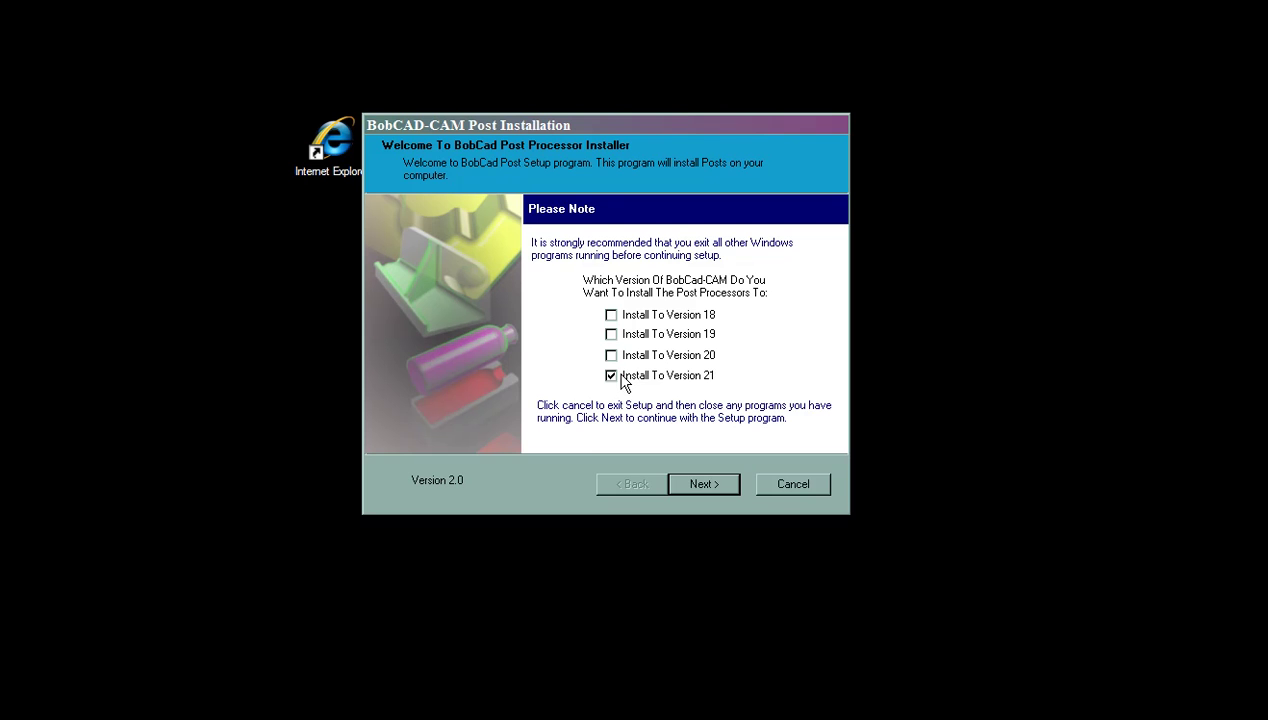
left_click(725, 487)
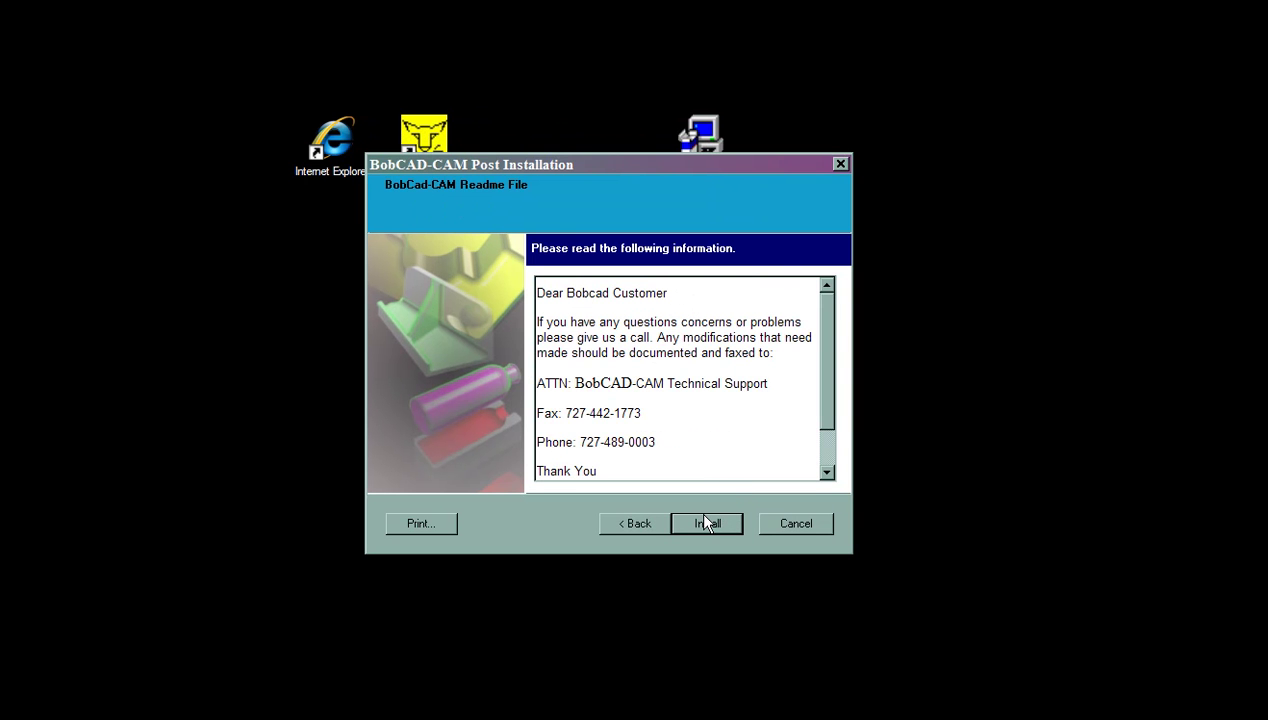
left_click_drag(826, 338, 829, 417)
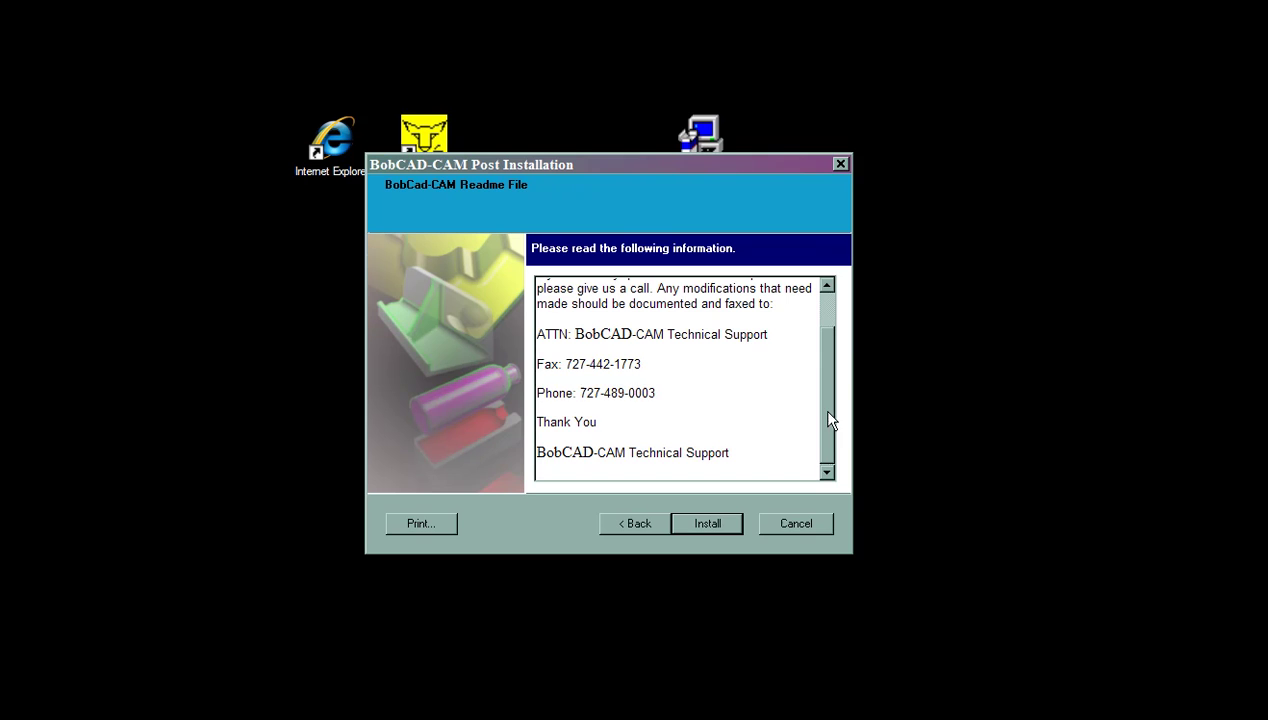
left_click(705, 531)
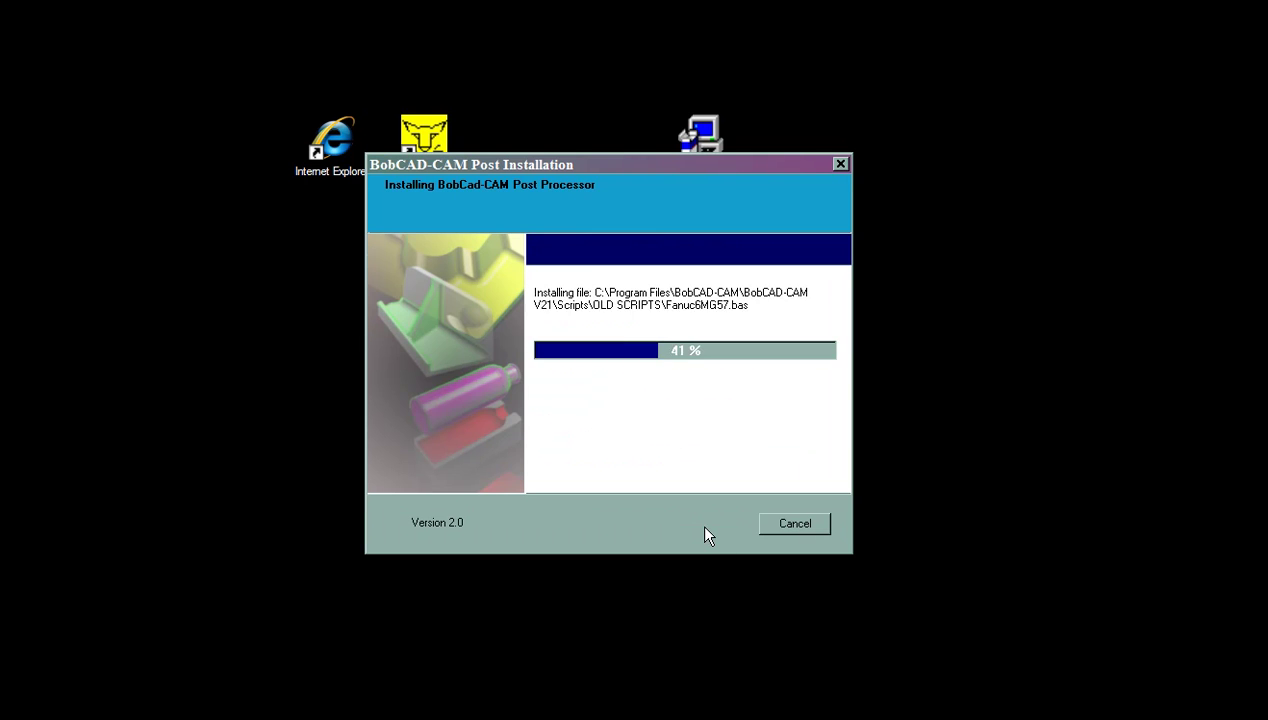
Step: Finish the post installer and start BobCAD-CAM V21
left_click(706, 524)
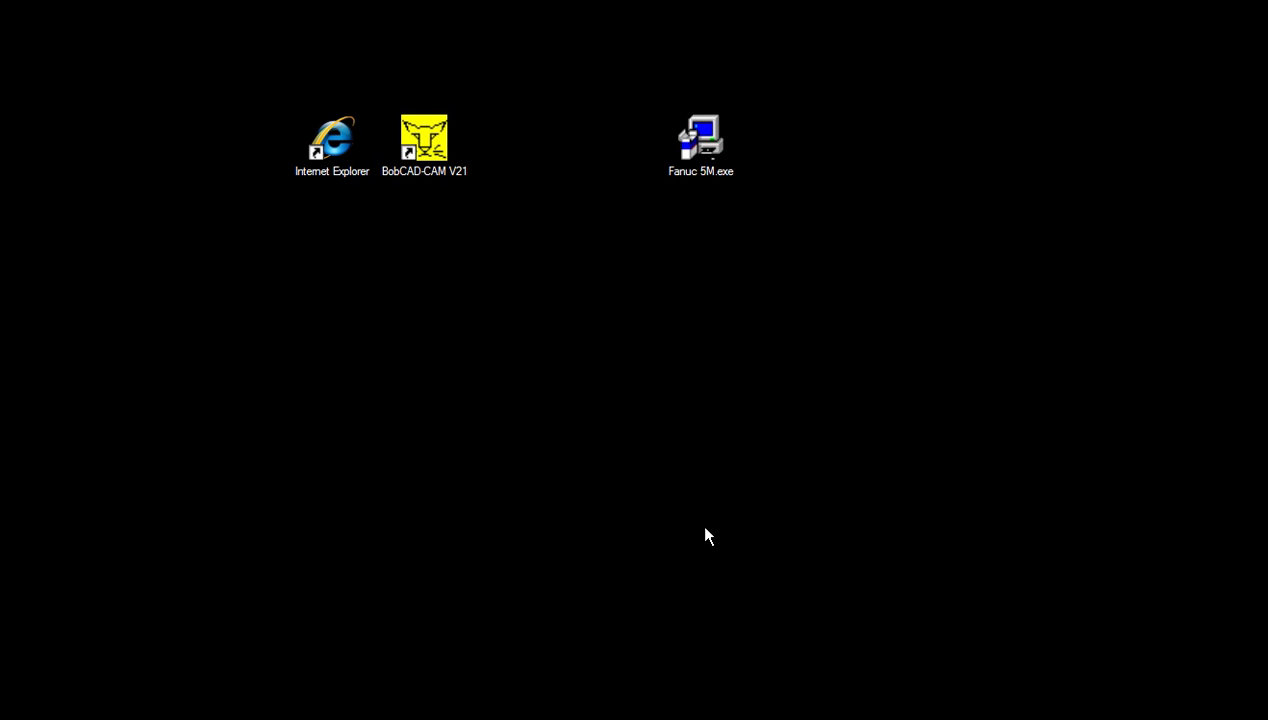
left_click(438, 147)
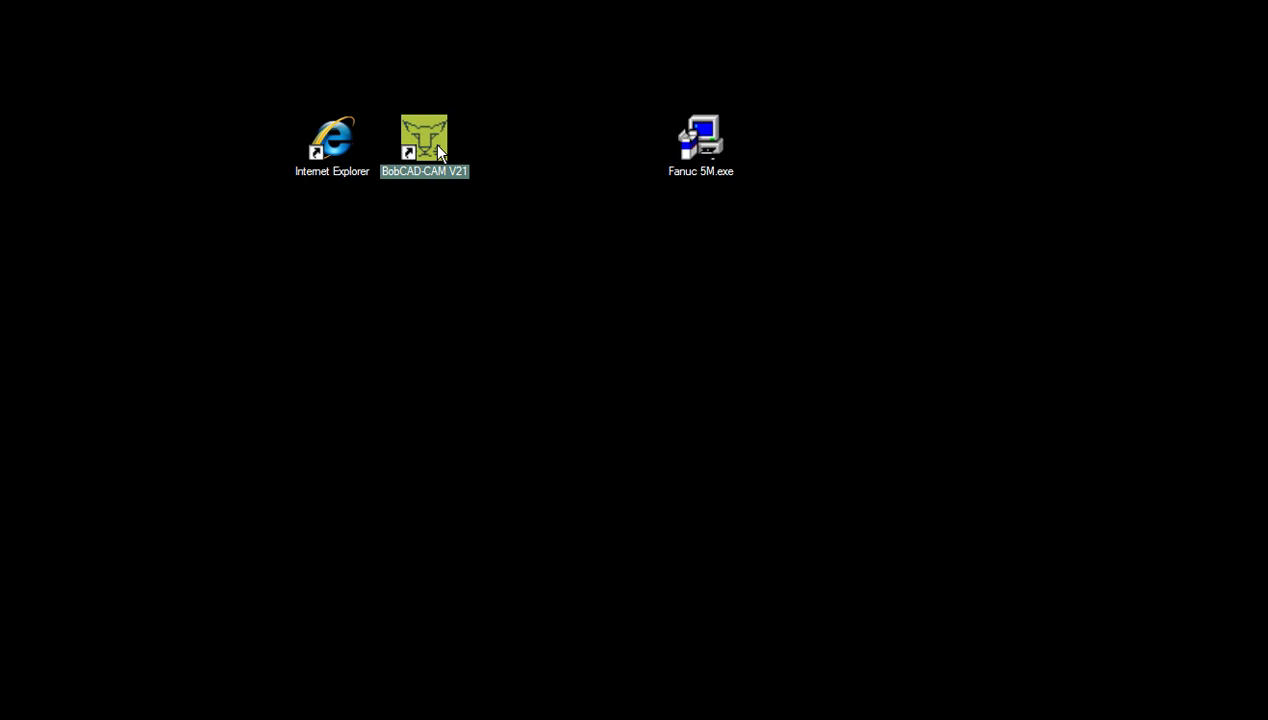
double_click(438, 147)
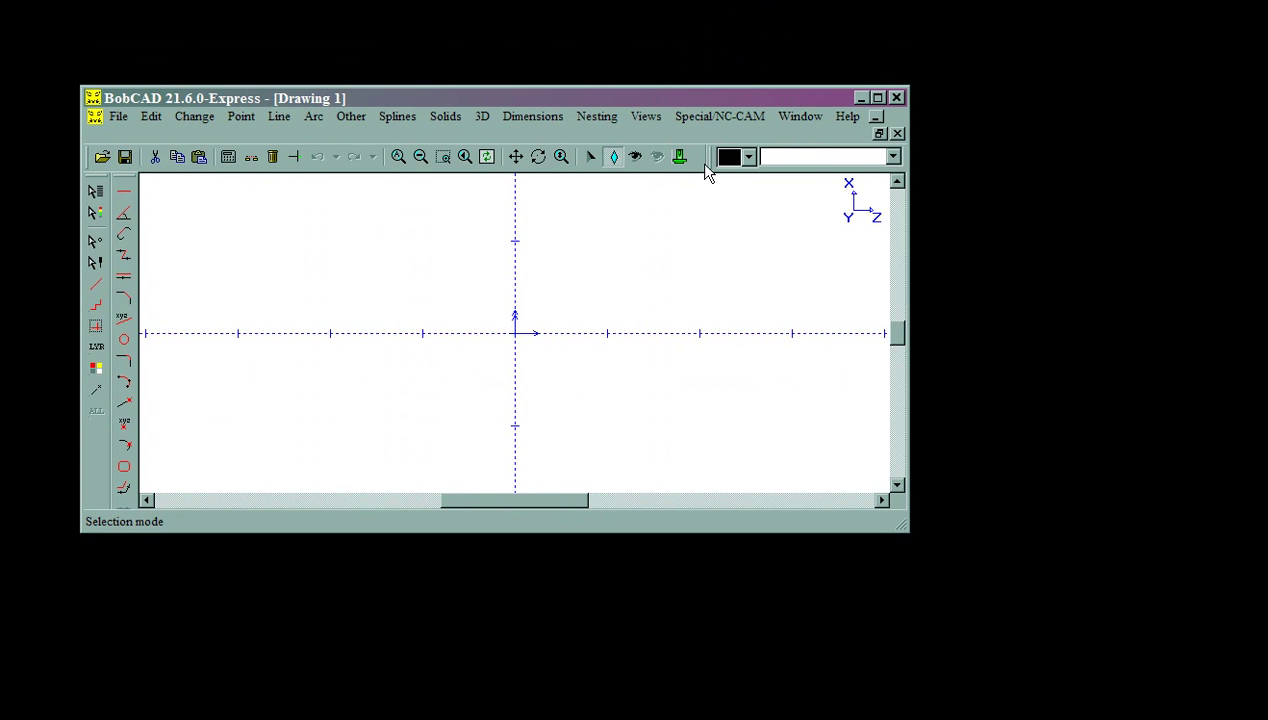
Step: Insert an NC data object using the Fanuc 5M machine from the NC_machine Setup list
left_click(680, 157)
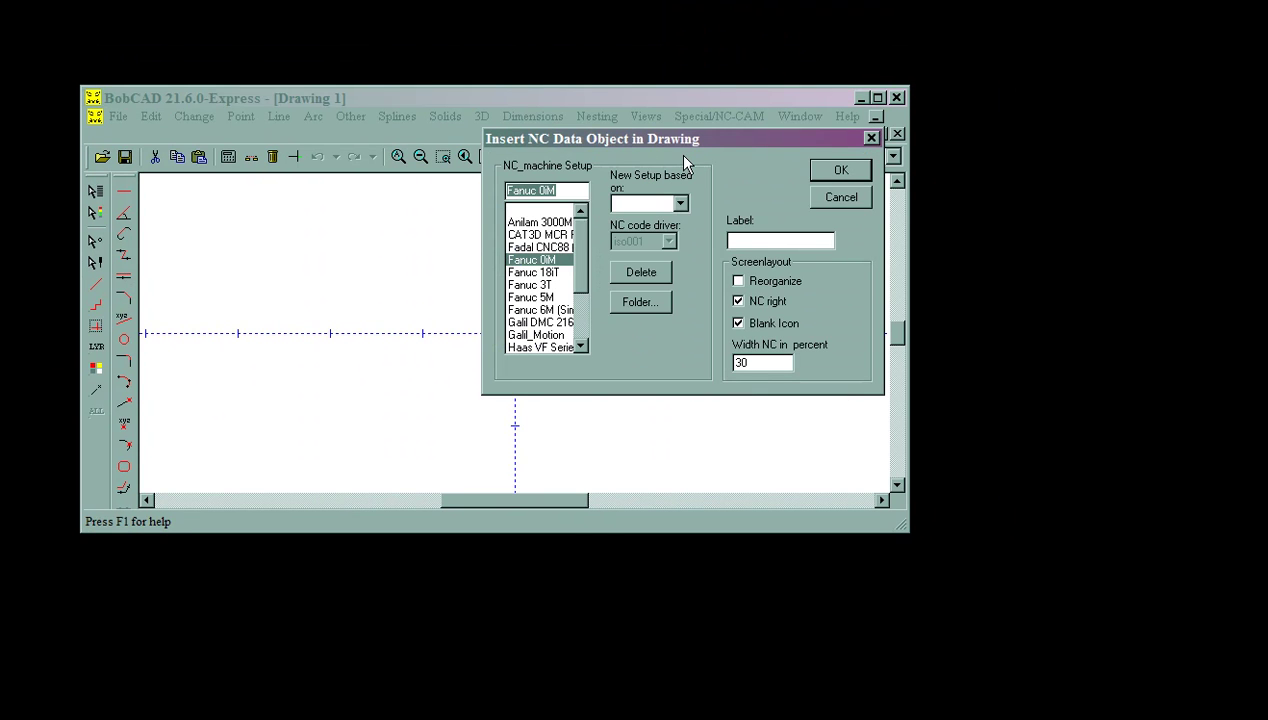
scroll(572, 240, "down", 1)
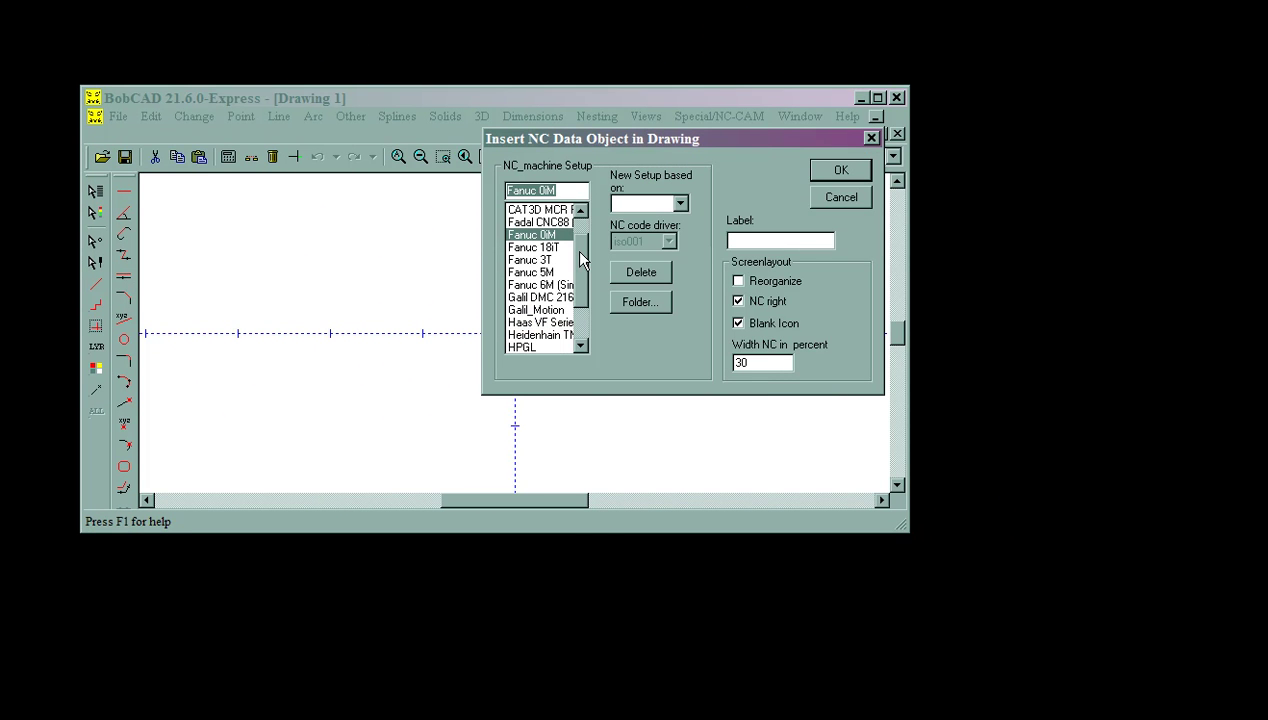
left_click(540, 274)
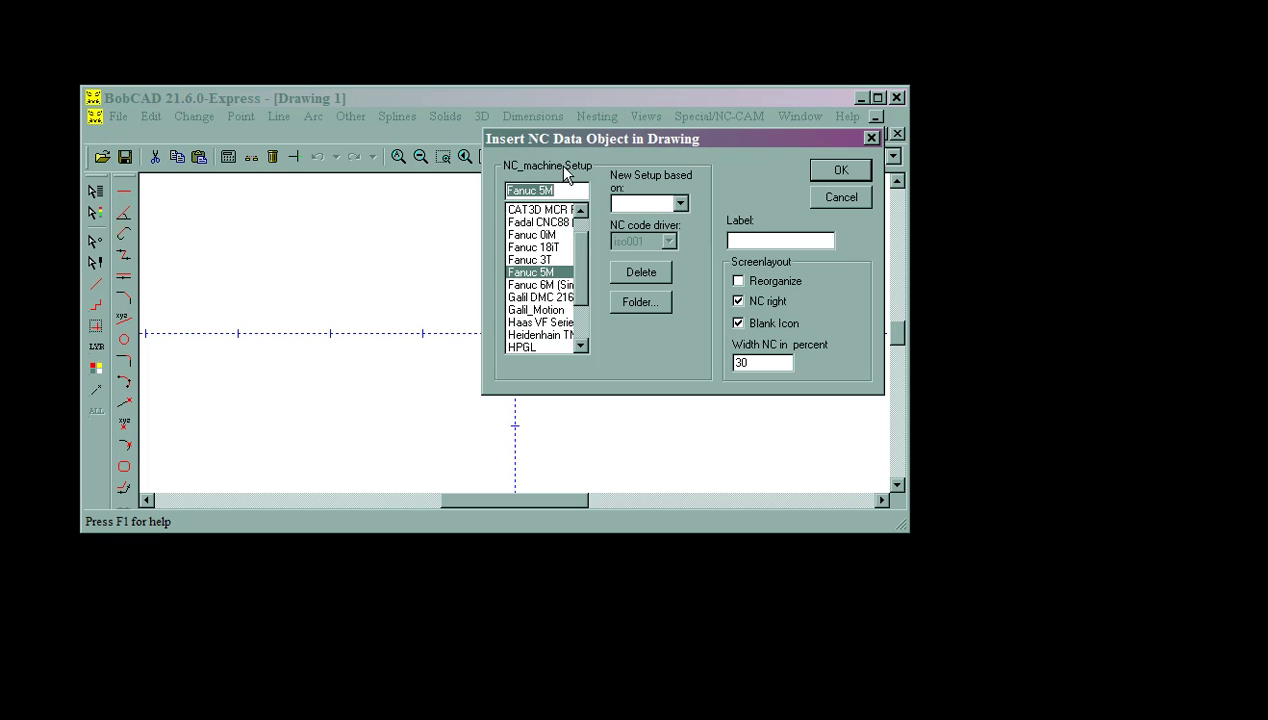
left_click(822, 169)
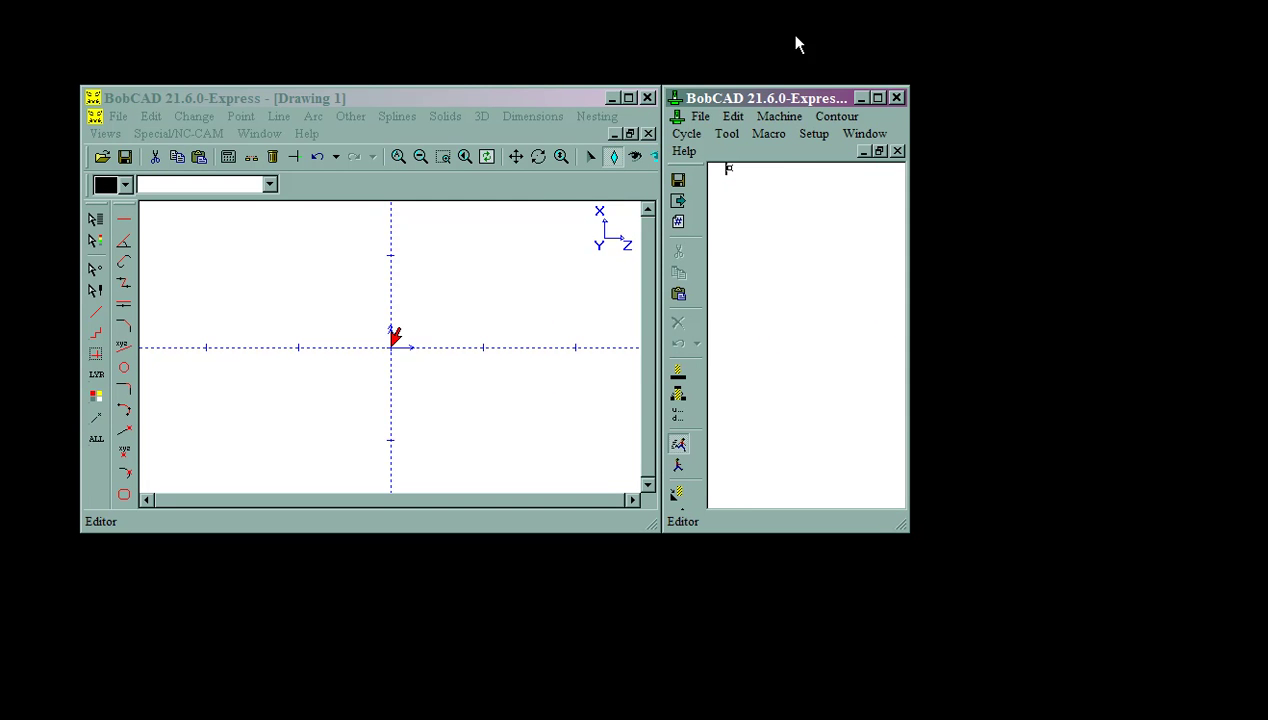
Step: Close the NC editor and set the Environment script folder to BobCAD-CAM V21
left_click(899, 98)
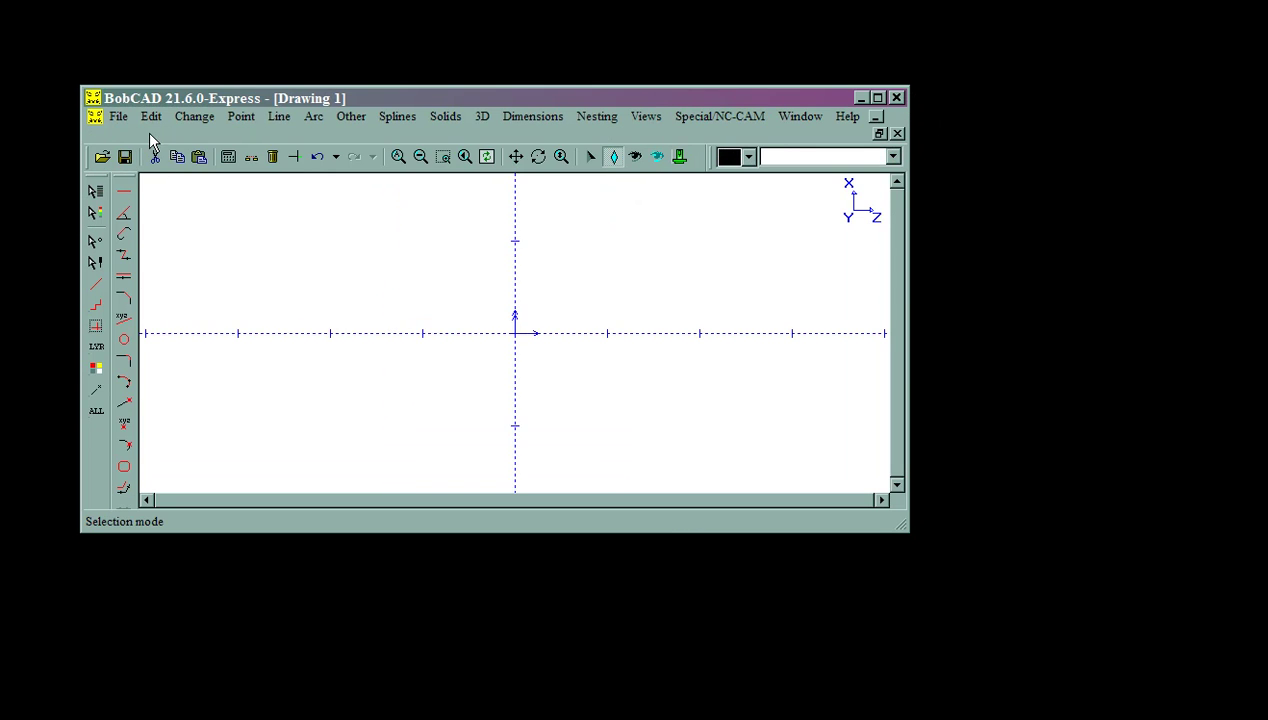
left_click(119, 116)
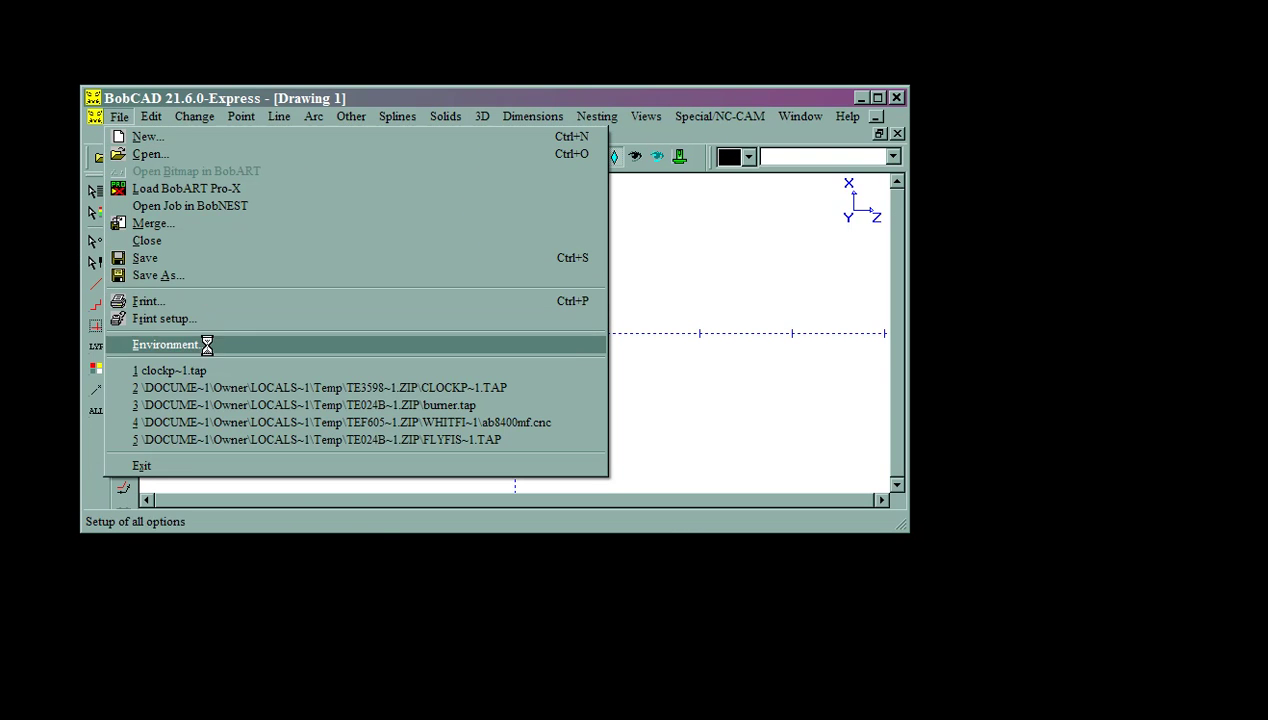
left_click(204, 344)
left_click_drag(295, 330, 508, 151)
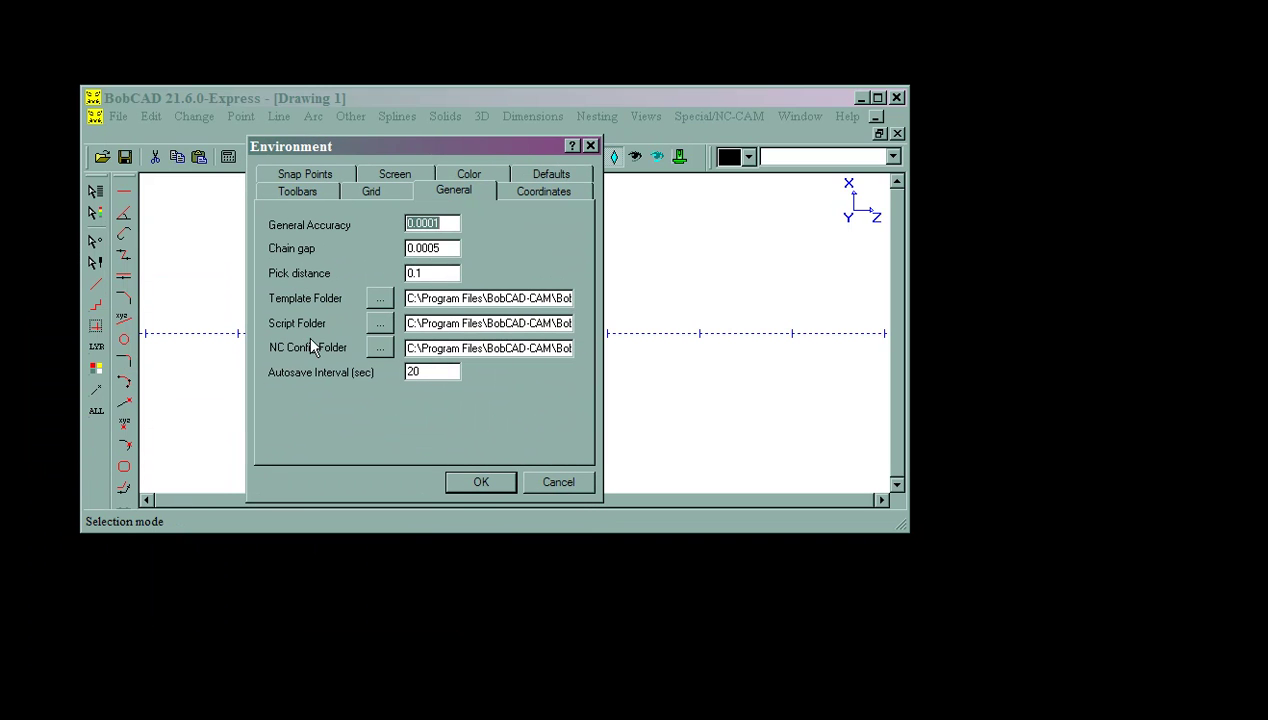
left_click(380, 323)
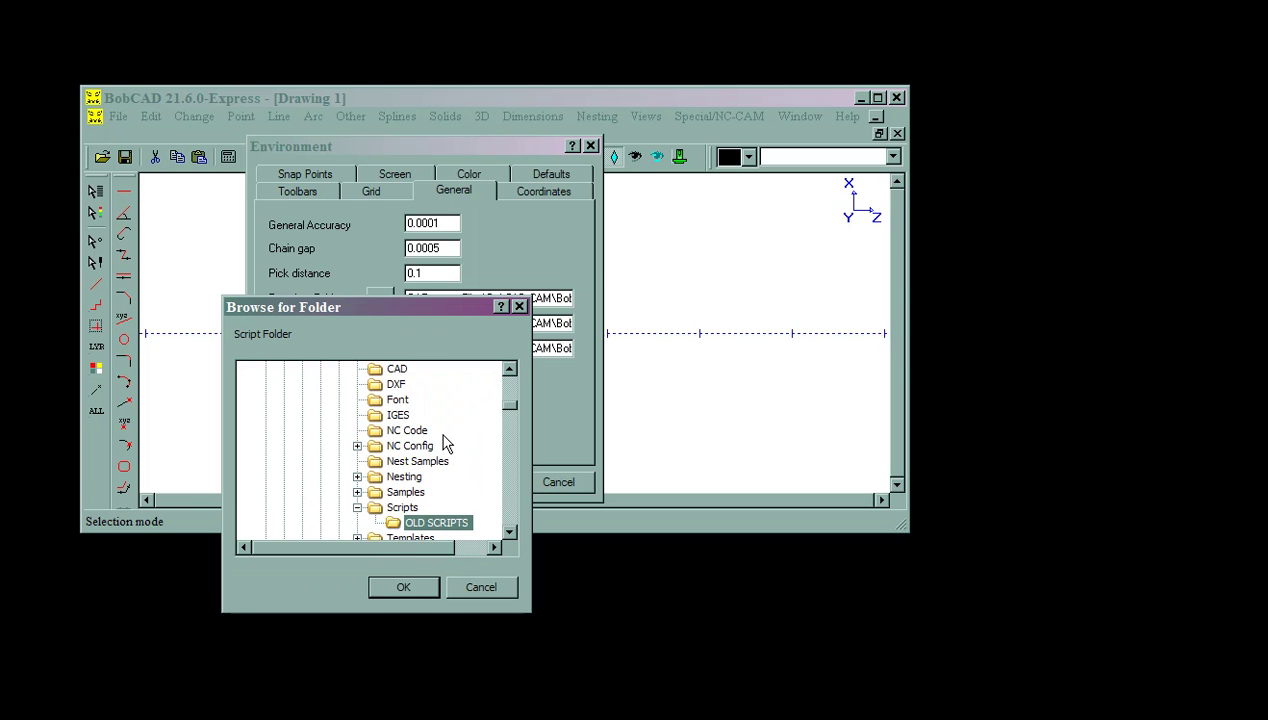
left_click(386, 385)
left_click(509, 369)
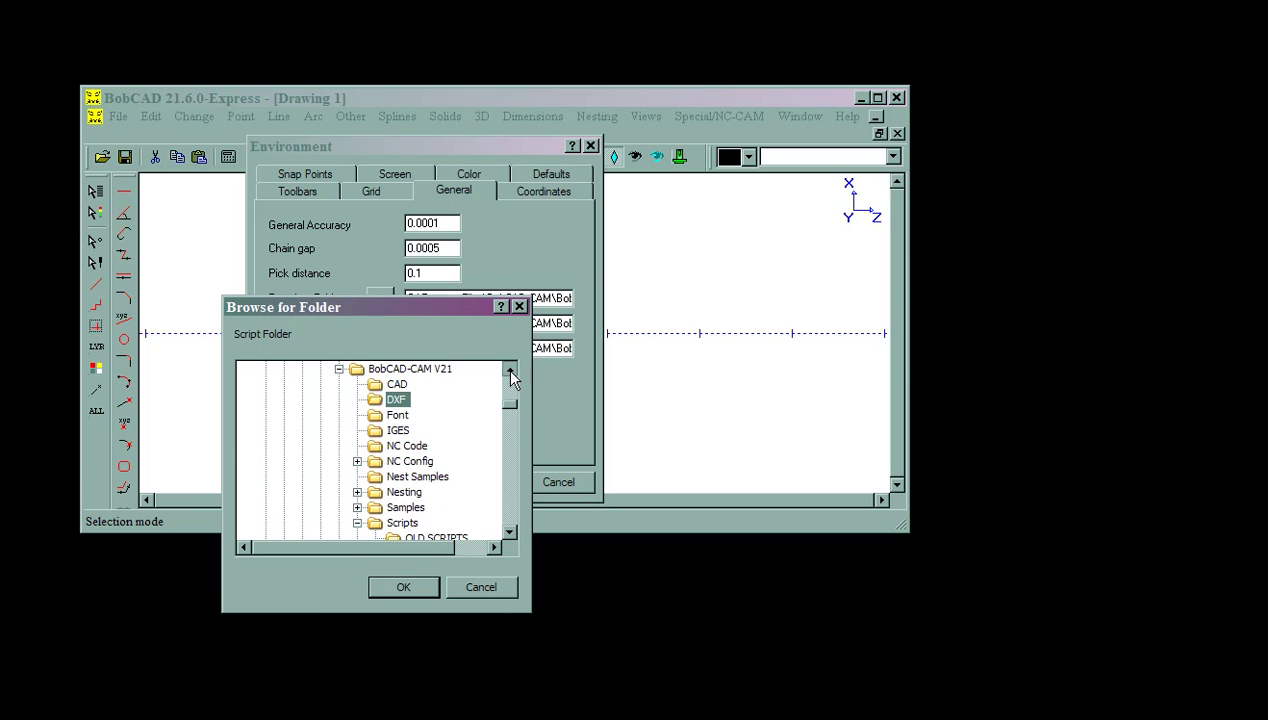
left_click(510, 372)
left_click(410, 384)
left_click(400, 588)
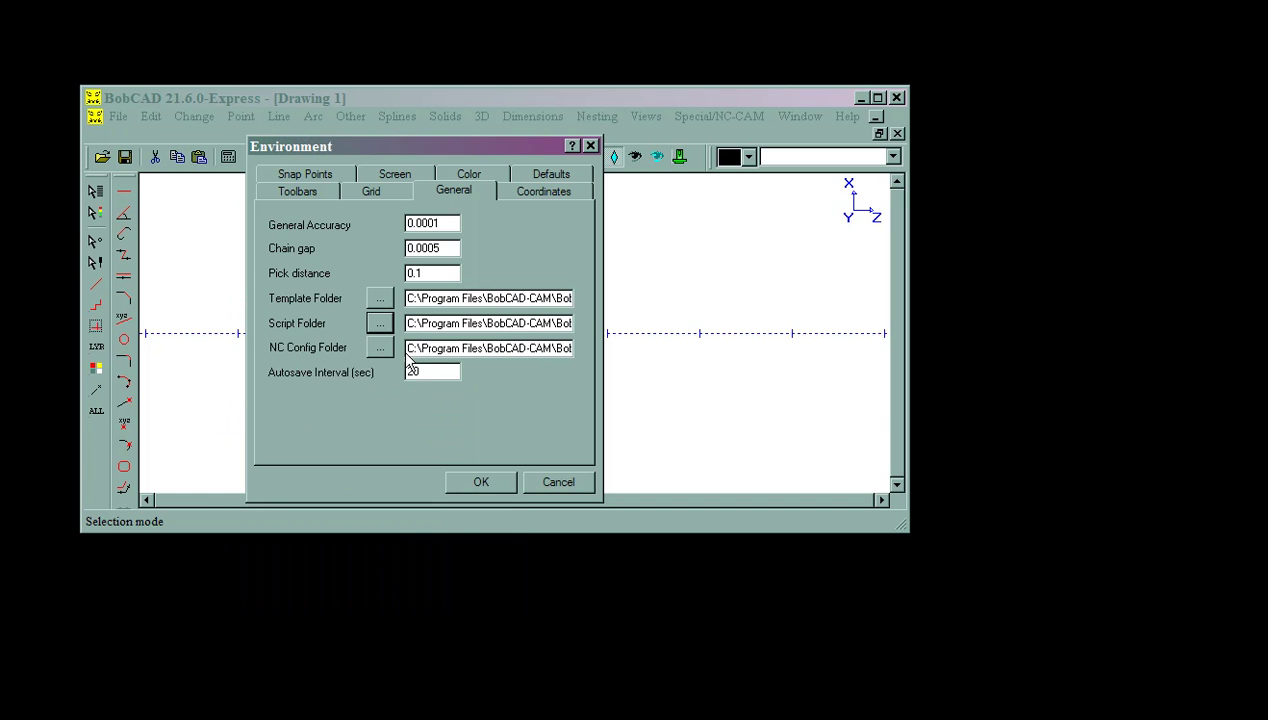
Step: Set the NC config folder to BobCAD-CAM V21 and apply the Environment settings
left_click(381, 348)
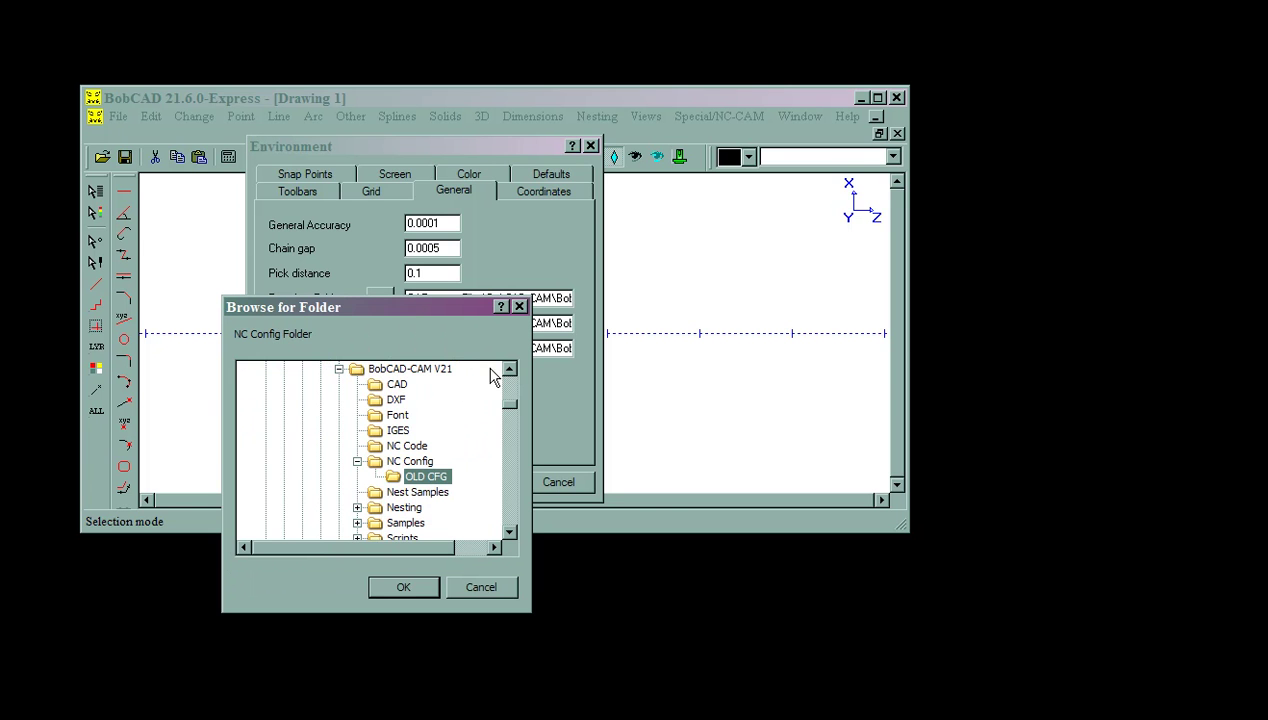
left_click(410, 369)
left_click(403, 587)
left_click(484, 481)
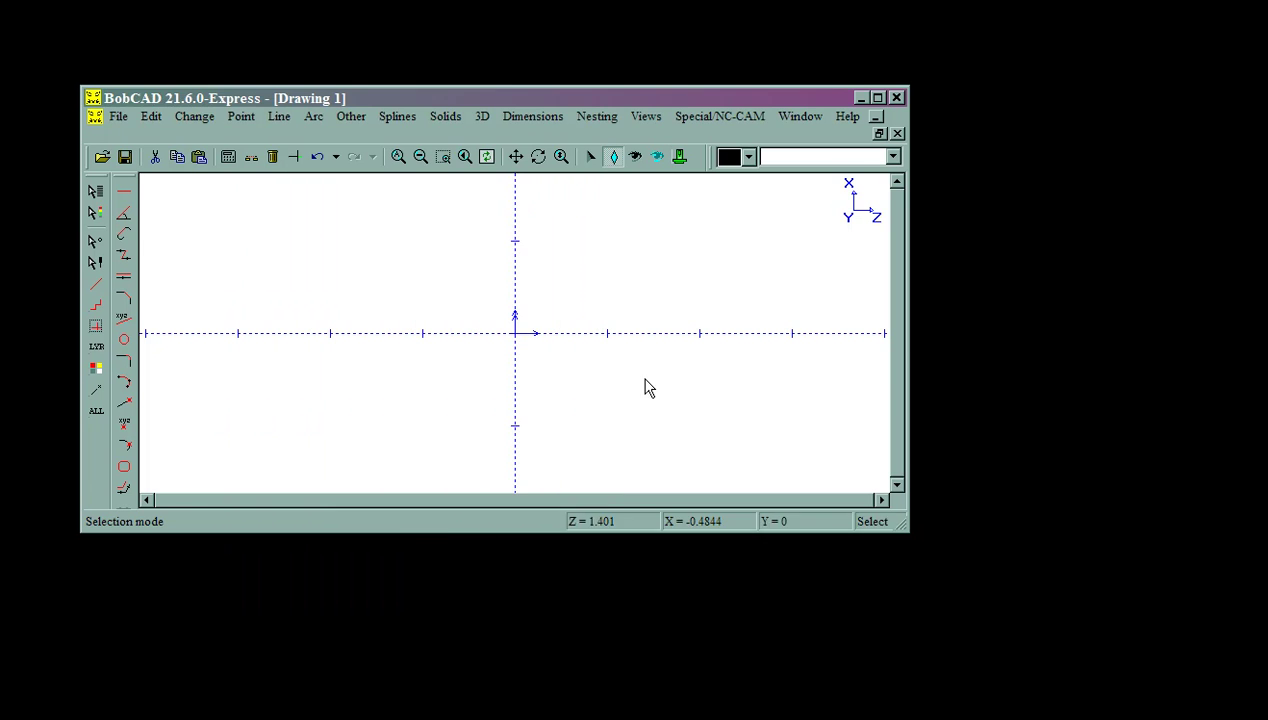
Step: Quit BobCAD-CAM without saving the drawing and relaunch the Fanuc 5M installer
left_click(897, 98)
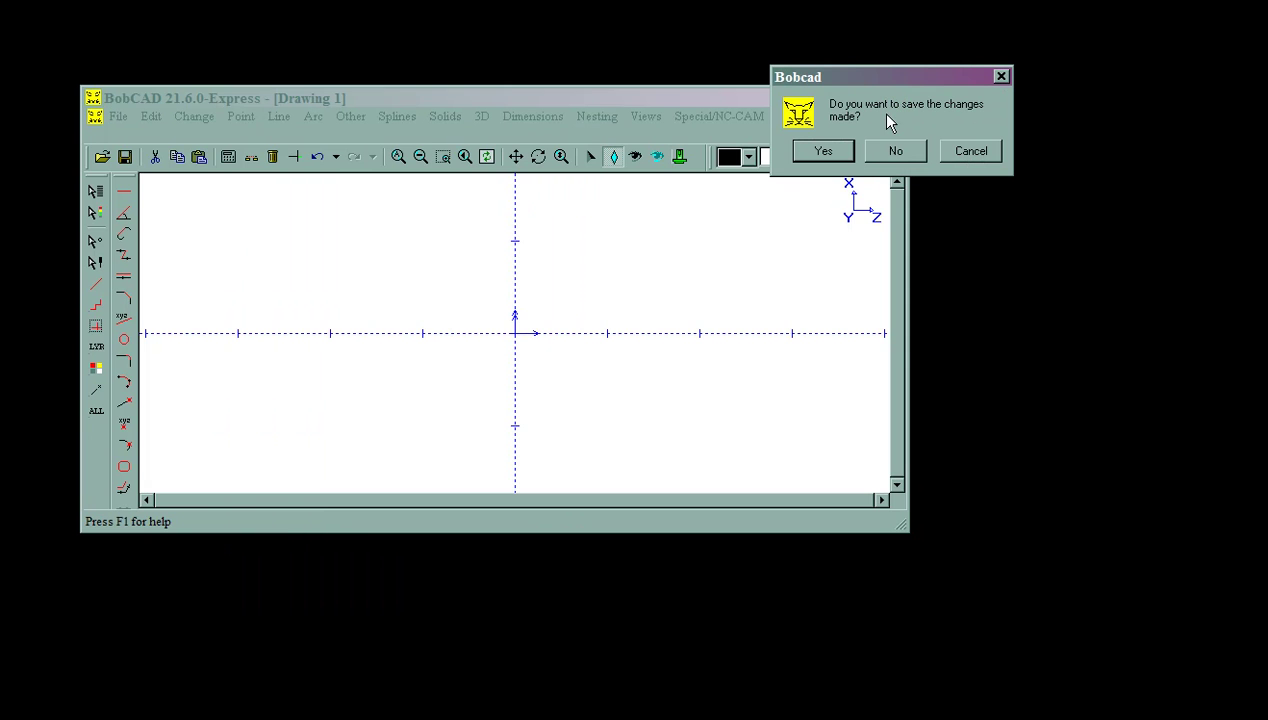
left_click(893, 150)
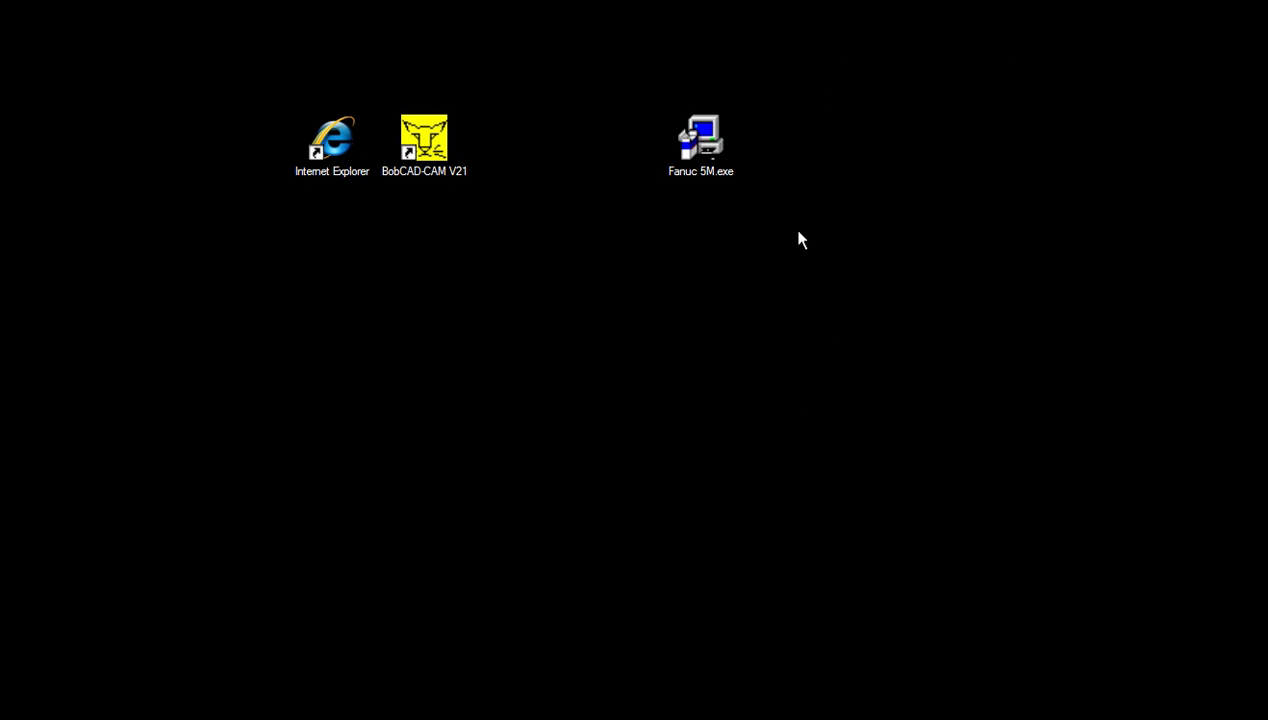
double_click(702, 140)
Step: Run the installer again and attempt installing the Fanuc 5M post to Version 21
left_click(657, 376)
left_click(614, 414)
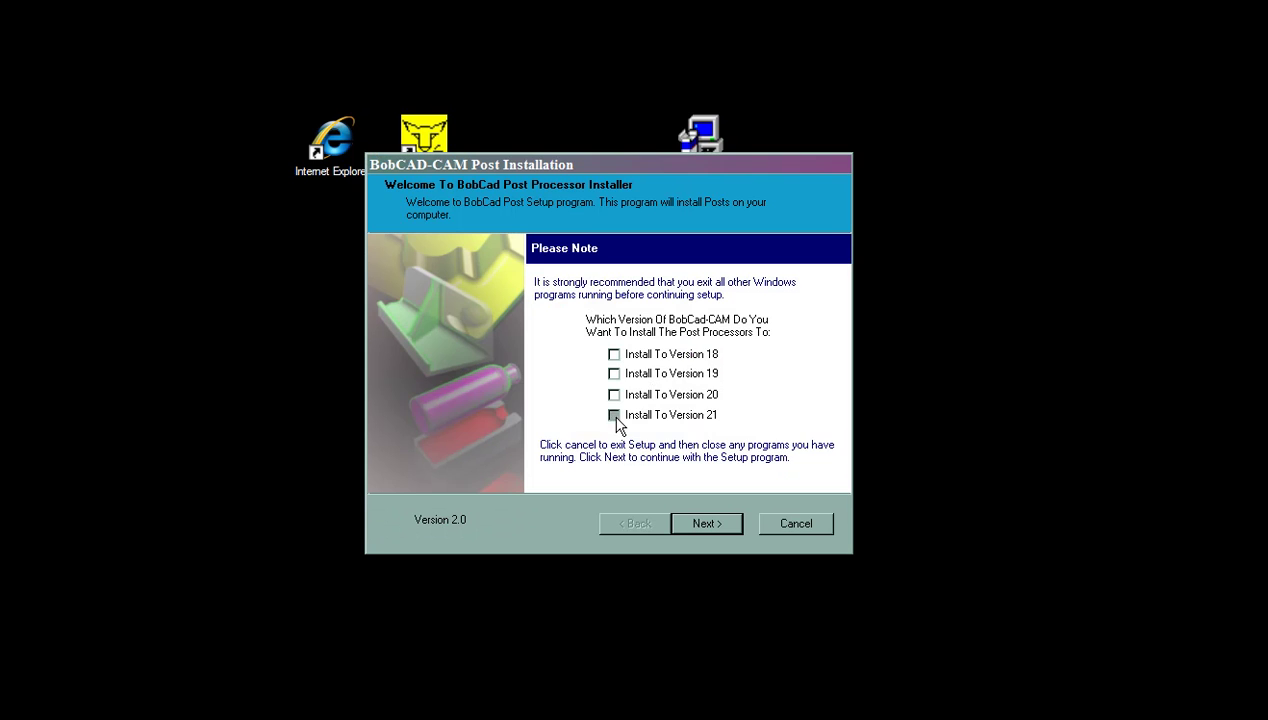
left_click(704, 522)
left_click(704, 522)
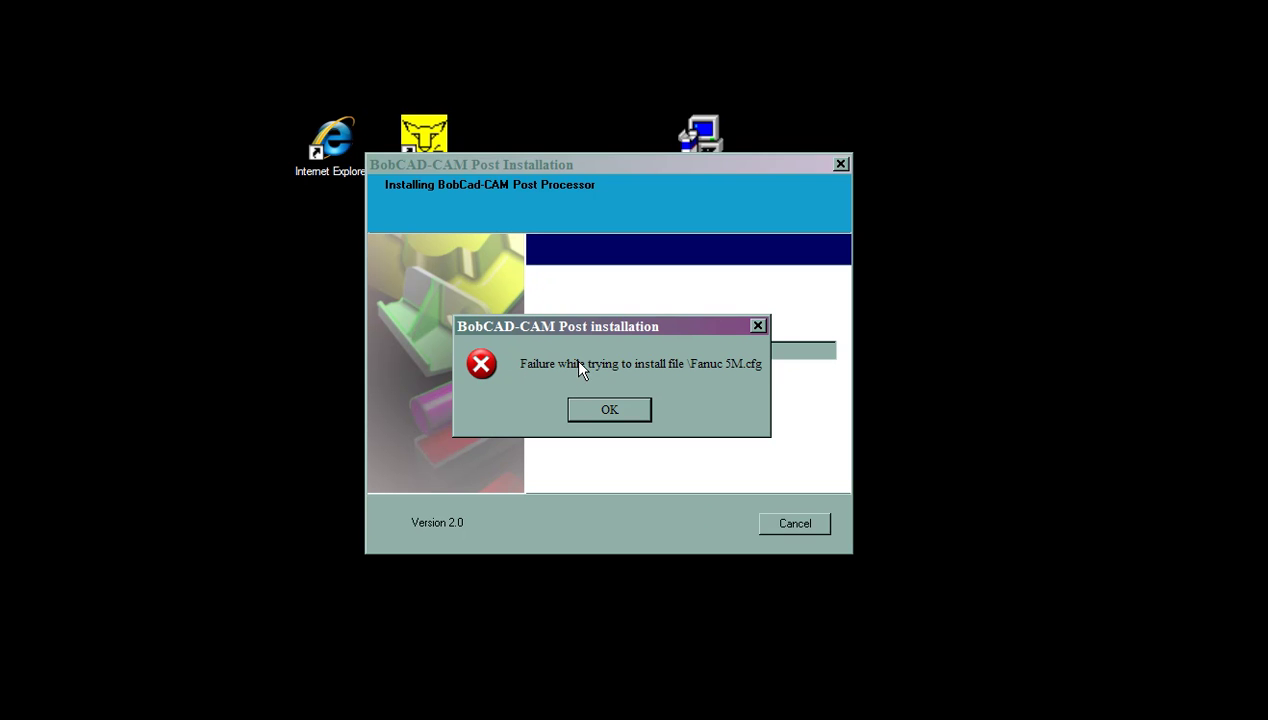
Step: Dismiss the Fanuc 5M.cfg failure and abort messages, then reopen BobCAD-CAM V21
left_click(628, 405)
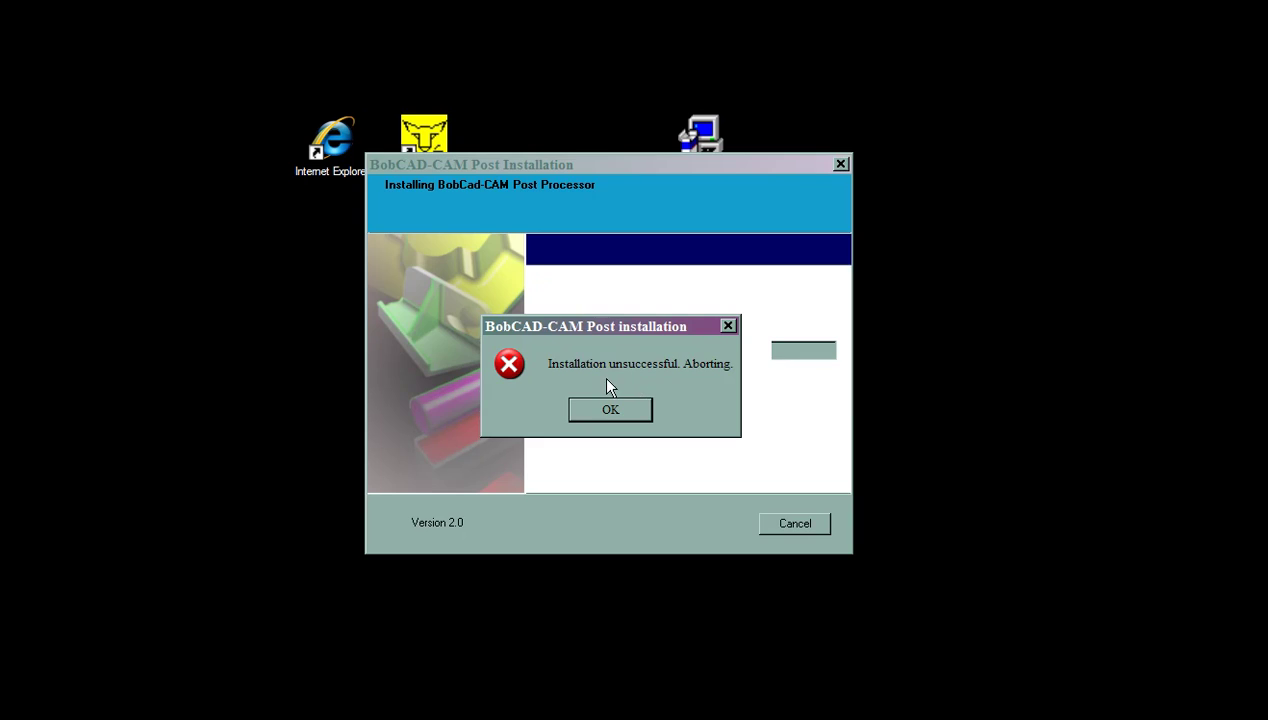
left_click(606, 408)
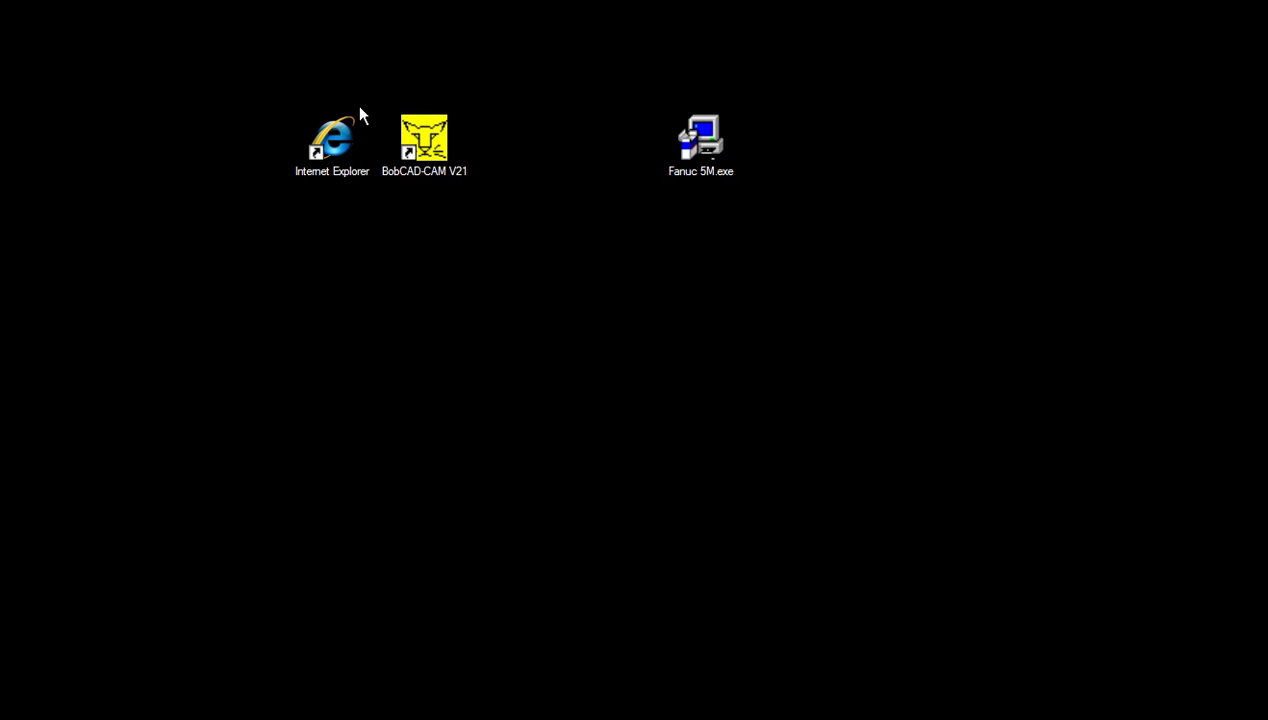
left_click(423, 143)
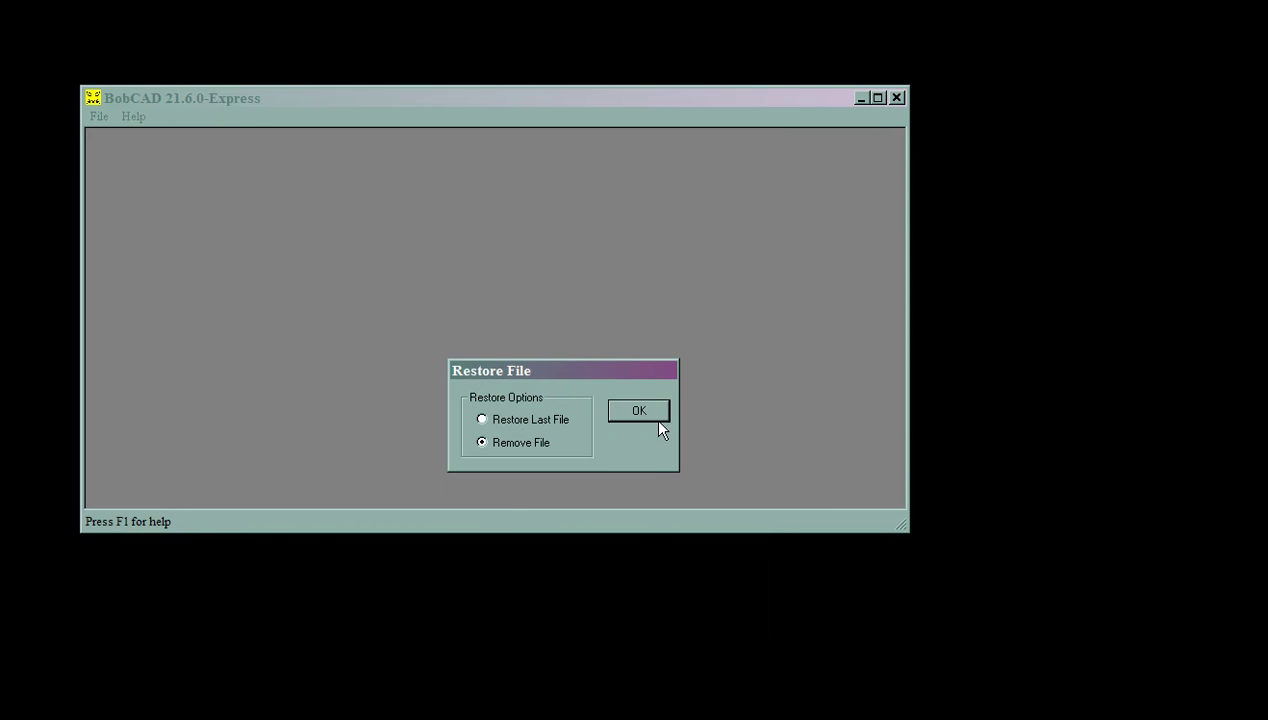
Step: Remove the old autosave file and set the Environment script folder to Scripts
left_click(655, 417)
left_click(736, 419)
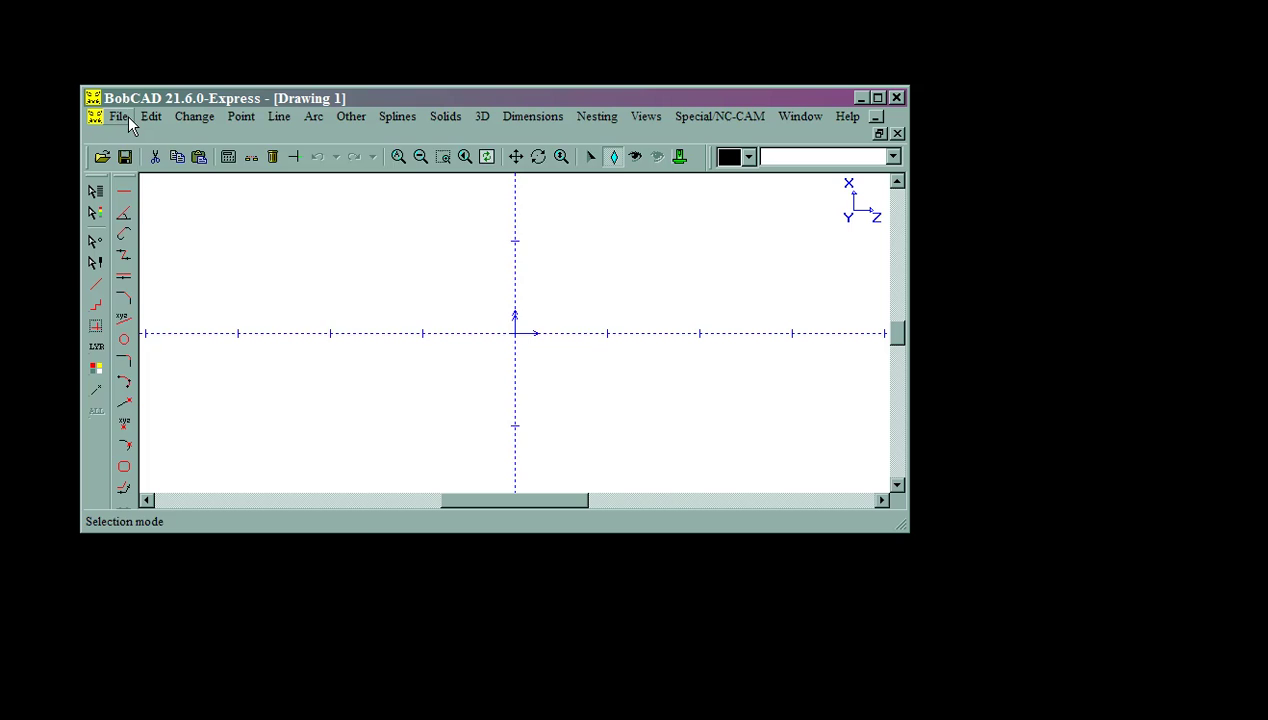
left_click(119, 116)
left_click(196, 340)
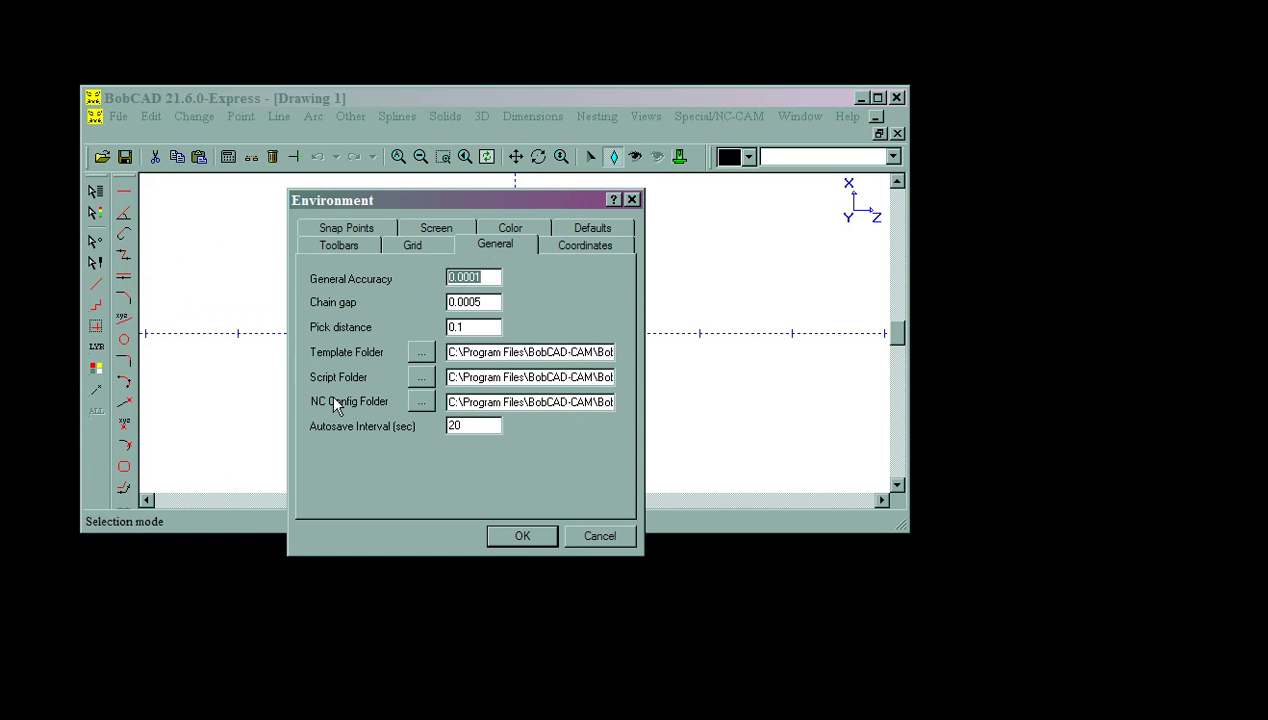
left_click(421, 378)
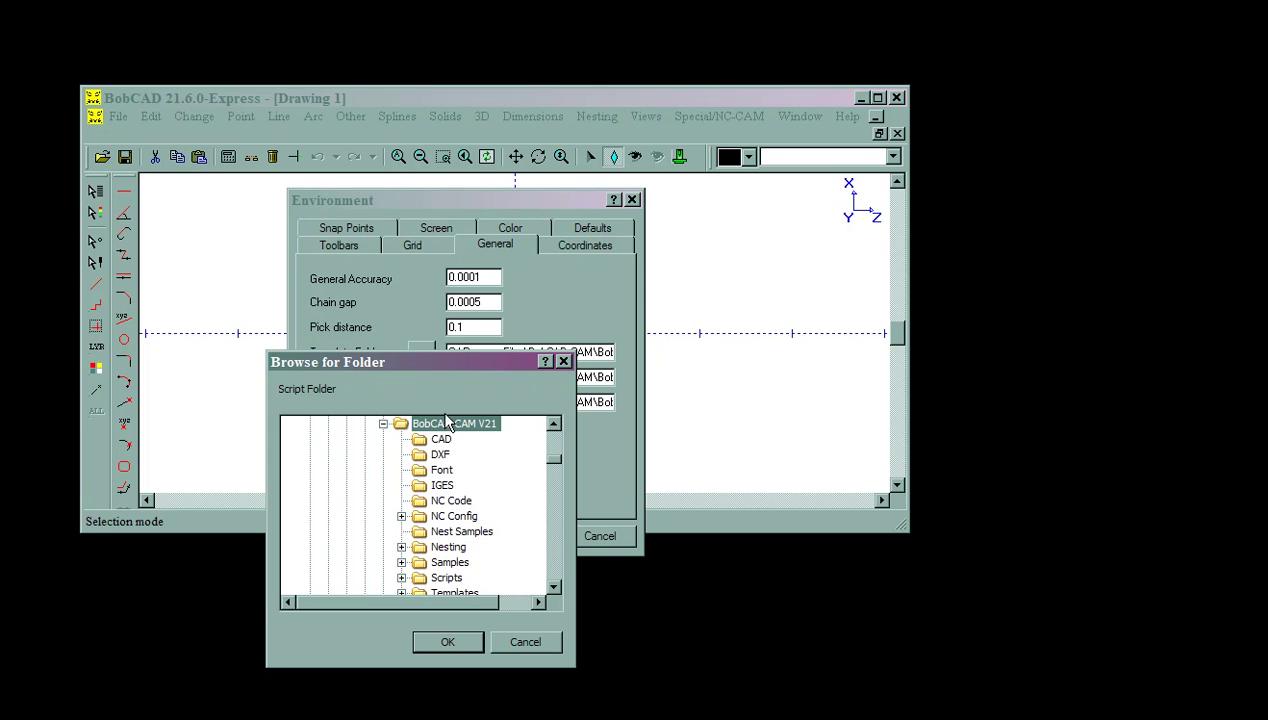
left_click(555, 589)
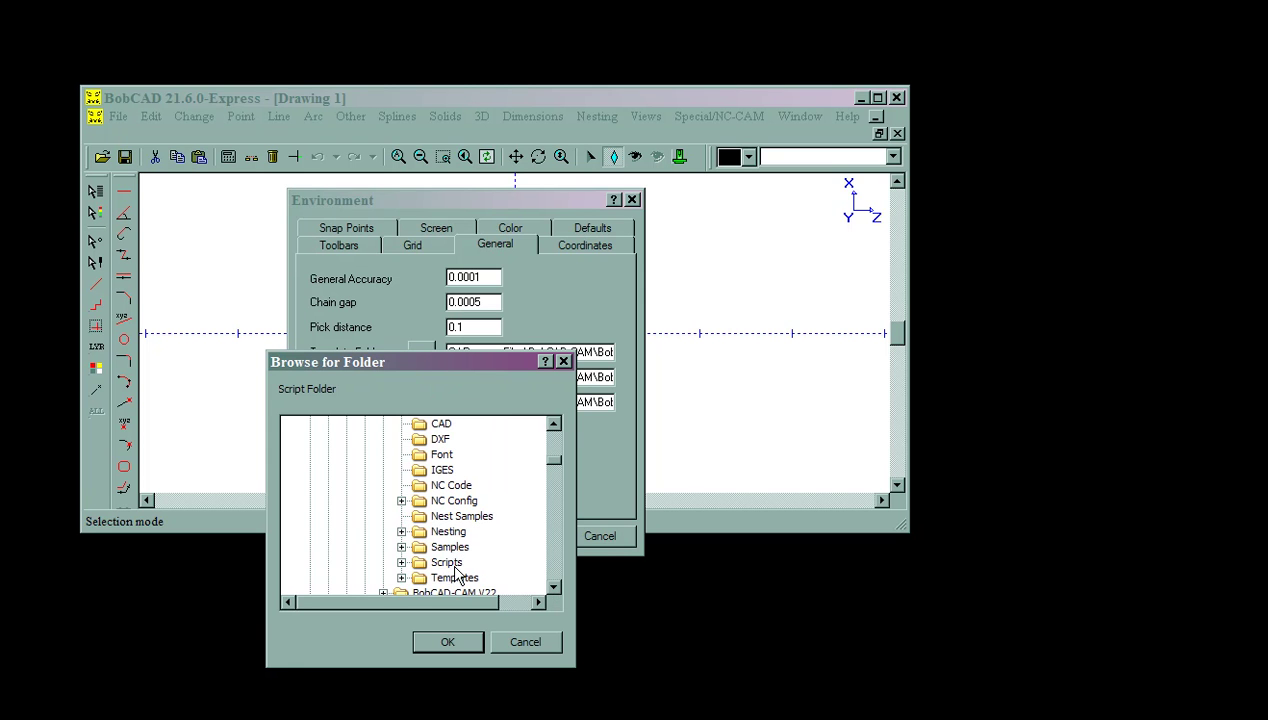
left_click(450, 563)
left_click(448, 641)
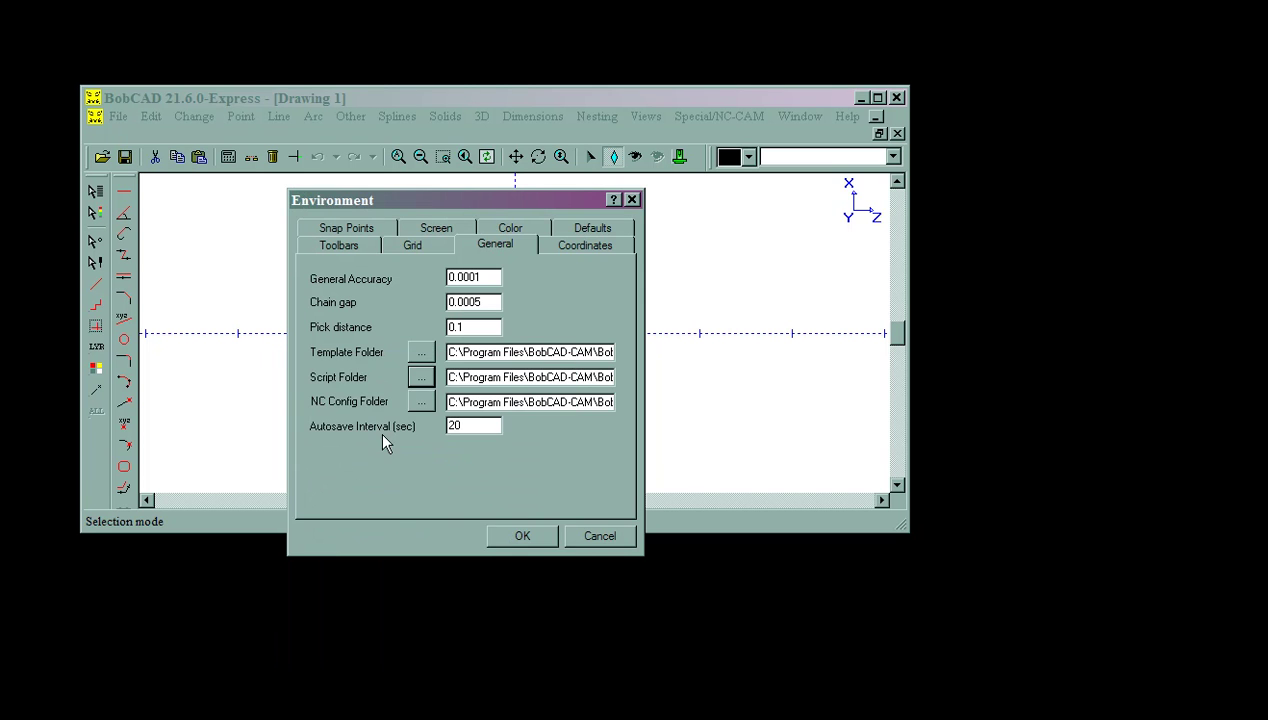
Step: Set the NC config folder to NC Config, save the settings, and close BobCAD-CAM
left_click(421, 402)
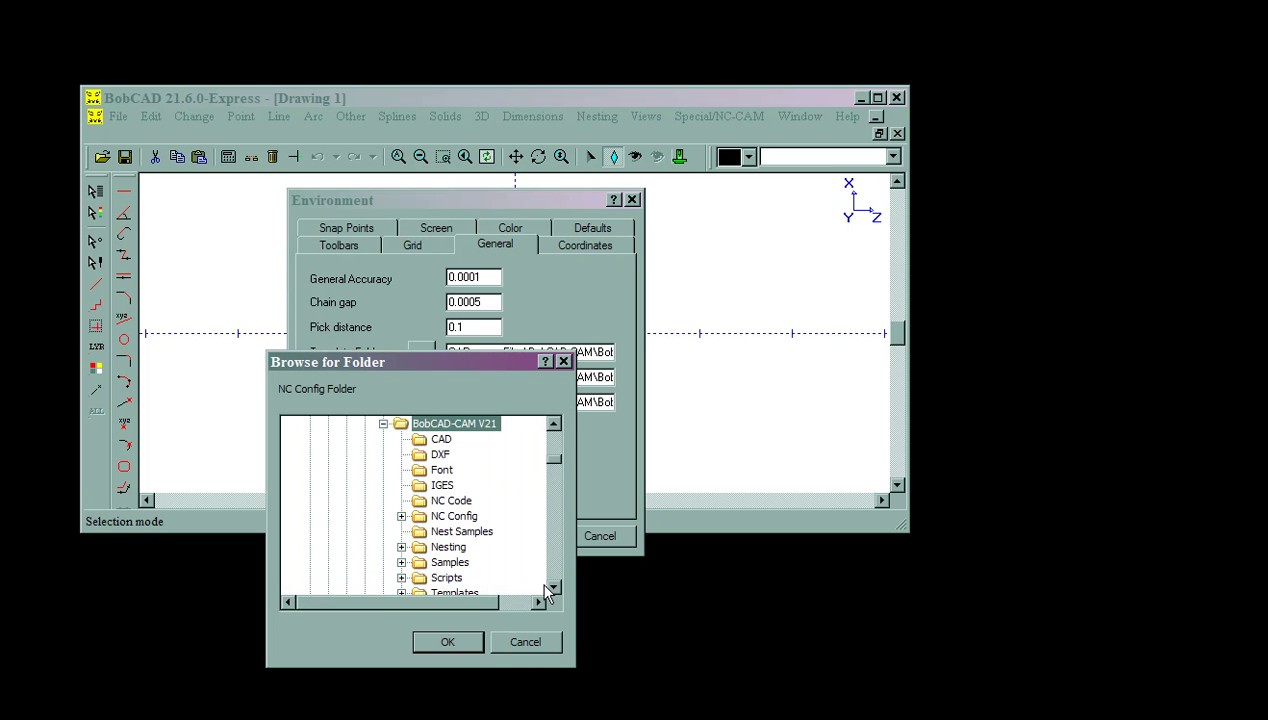
left_click(434, 517)
left_click(466, 641)
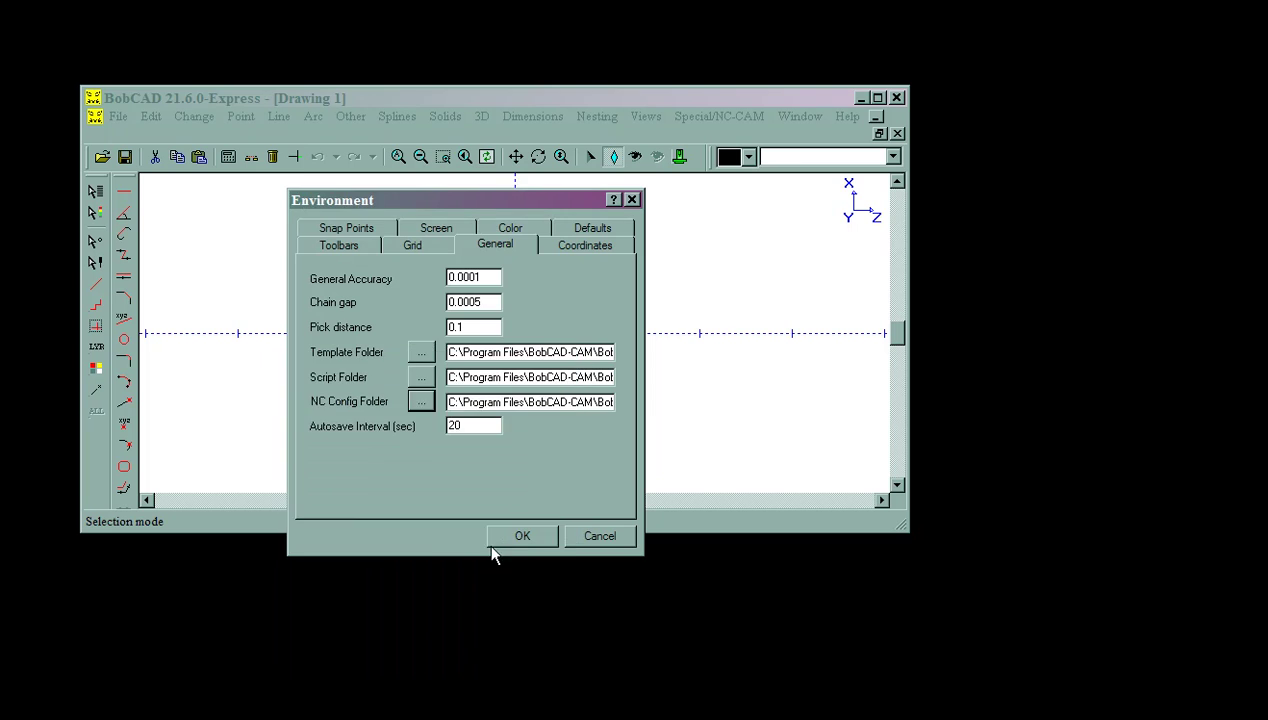
left_click(515, 534)
left_click(897, 97)
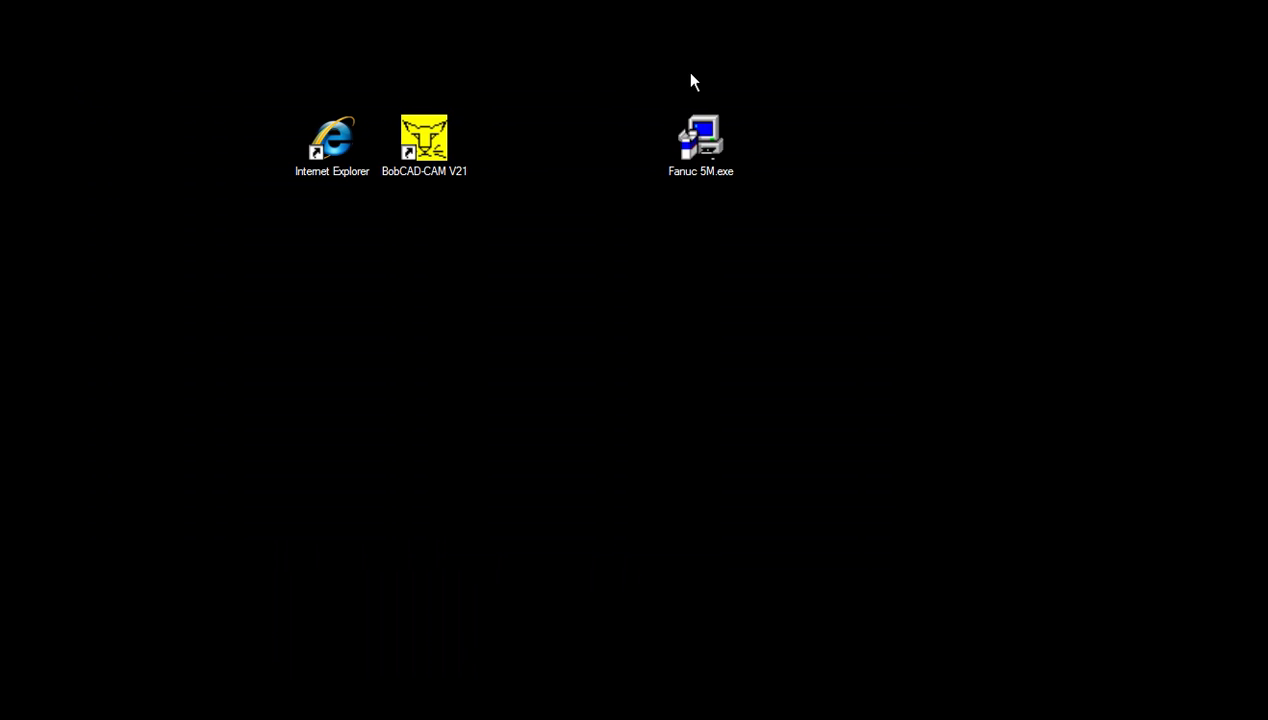
Step: Rerun Fanuc 5M.exe and install the post to Version 21 through to Finish
double_click(712, 152)
left_click(661, 375)
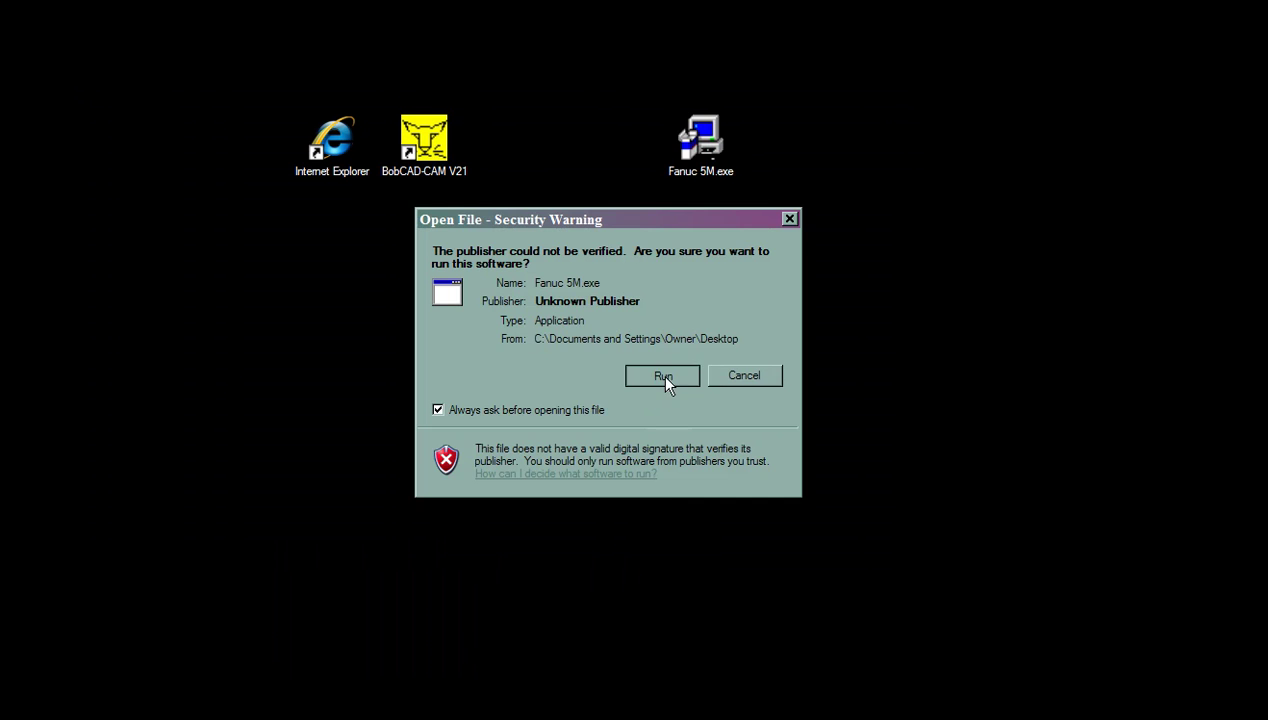
left_click(614, 414)
left_click(709, 524)
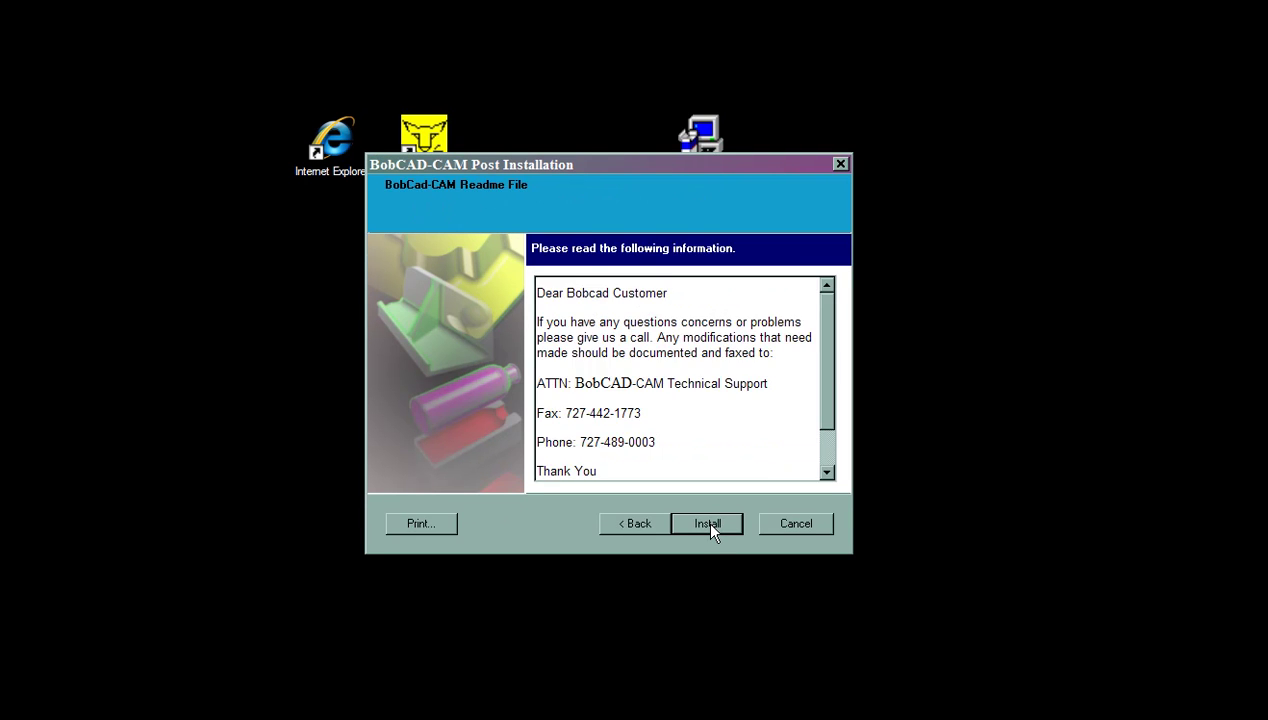
left_click(708, 523)
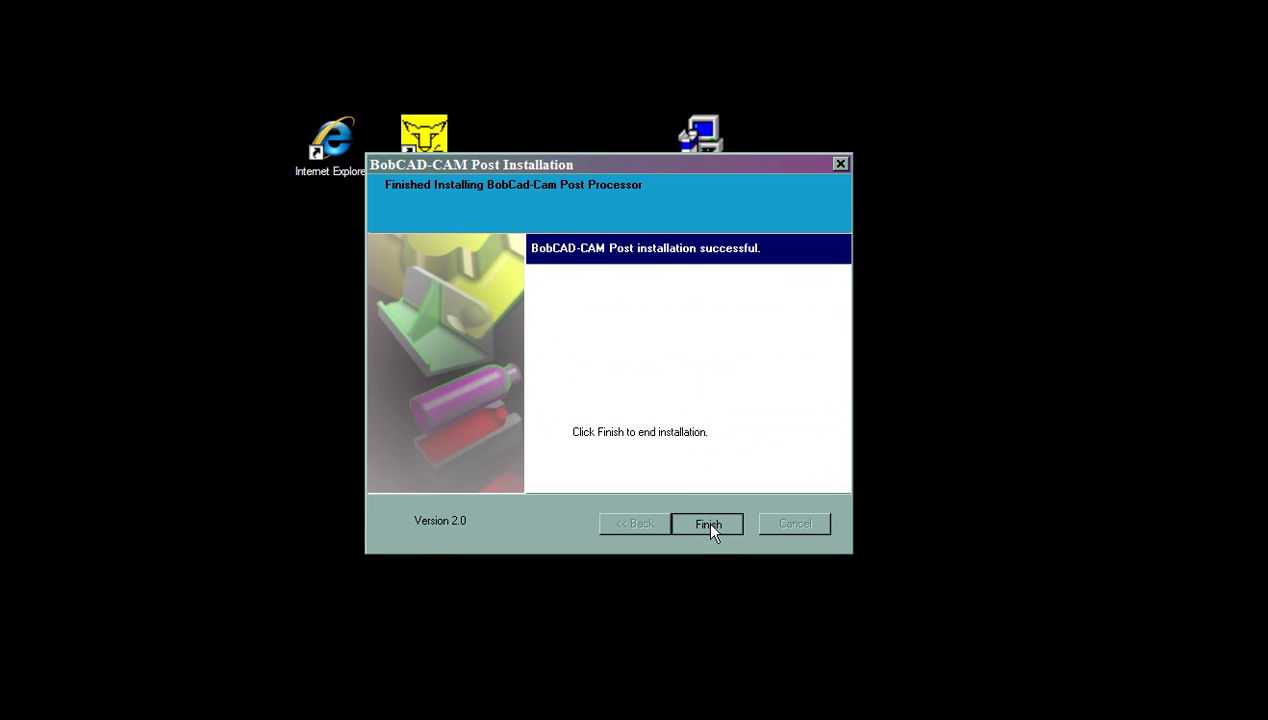
left_click(708, 524)
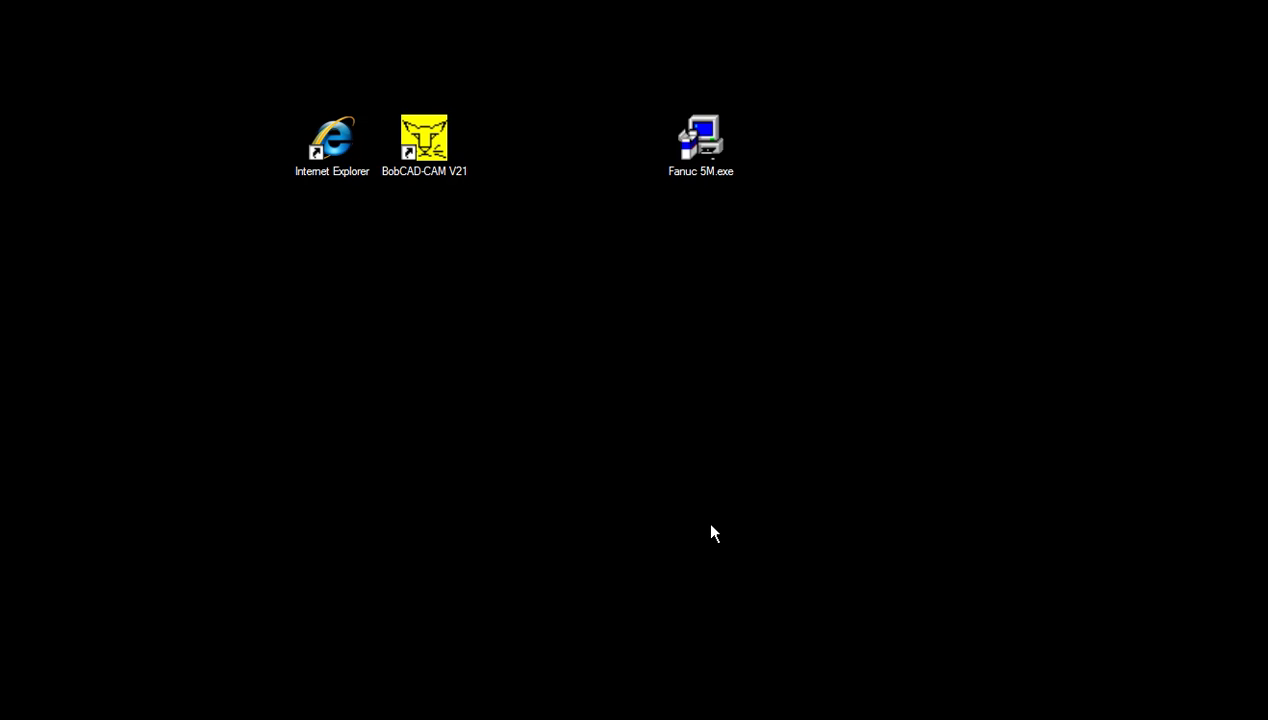